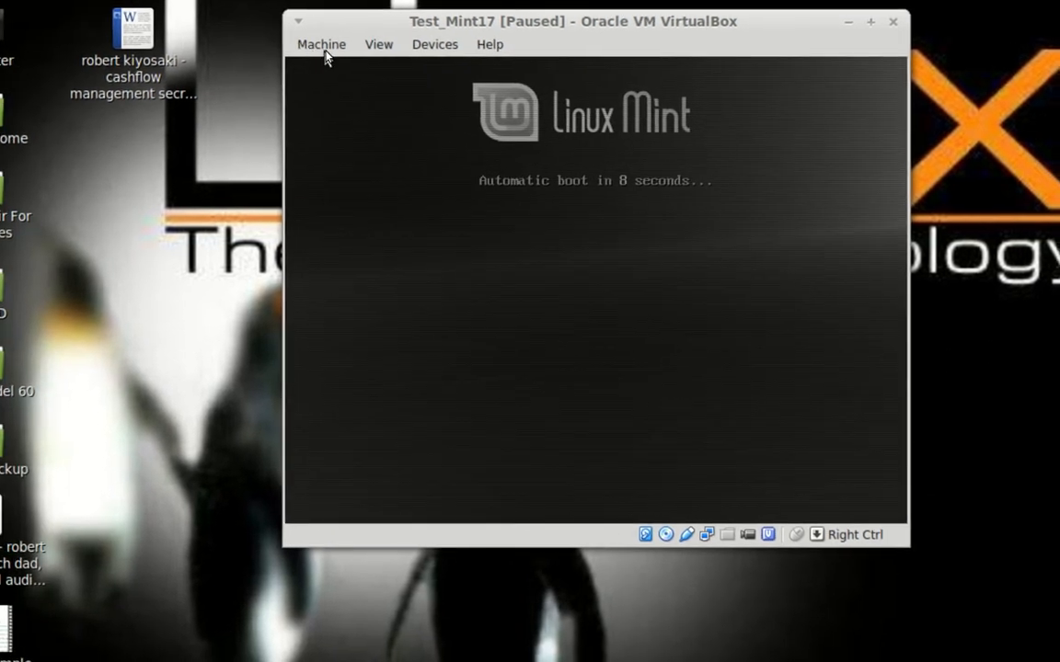
Step: Unpause the Test_Mint17 virtual machine from the Machine menu so it boots Linux Mint
left_click(322, 46)
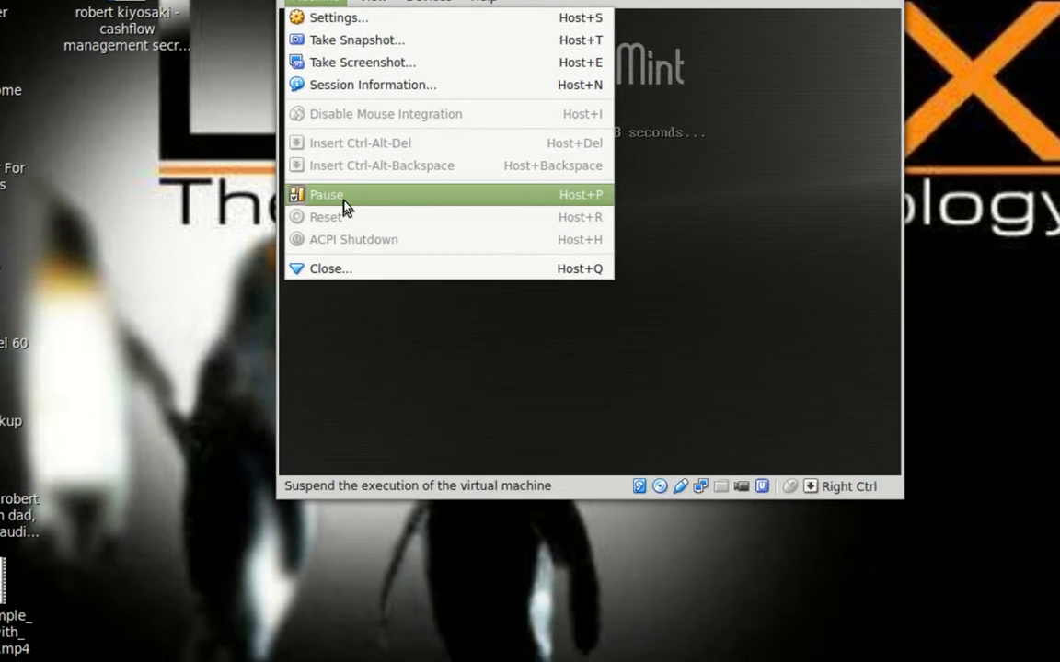
left_click(350, 198)
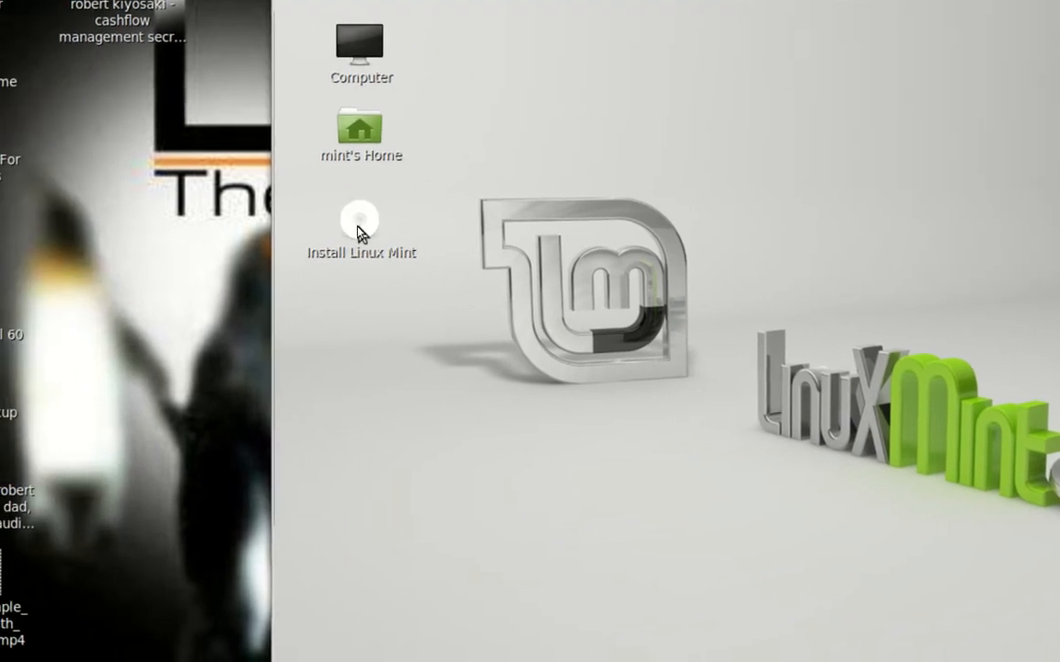
Step: Launch the Linux Mint installer from the Install Linux Mint desktop icon
right_click(359, 230)
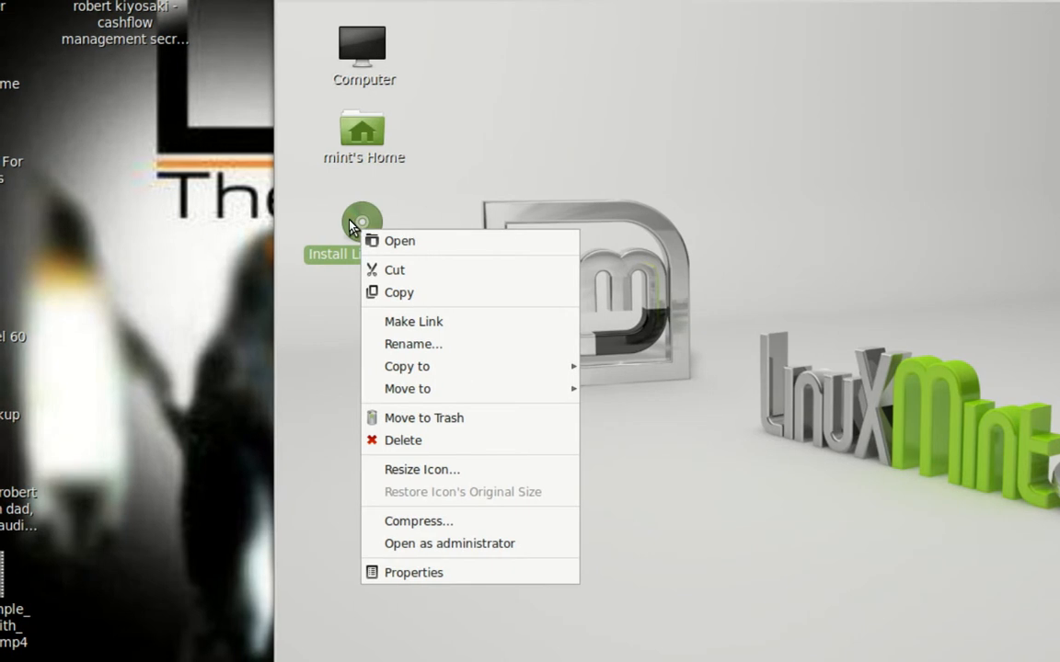
left_click(351, 227)
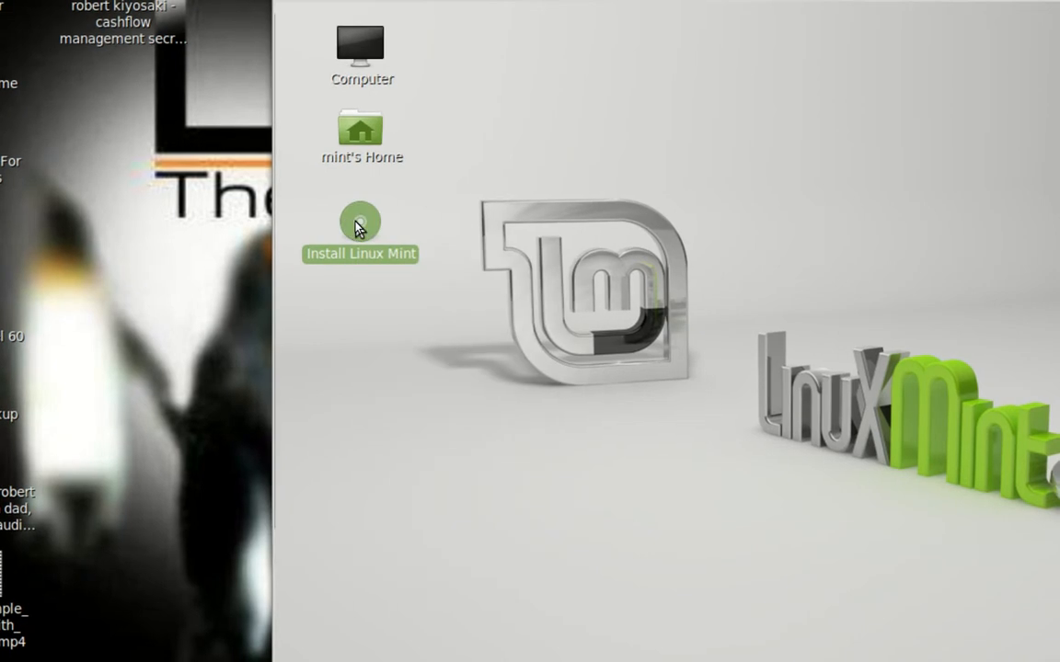
double_click(358, 228)
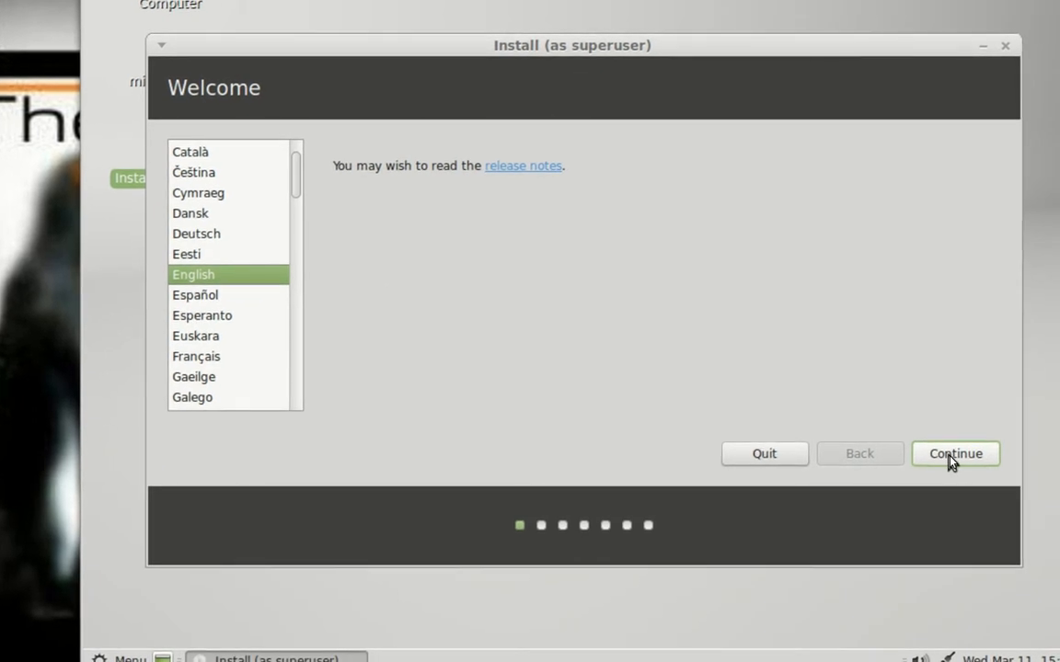
Step: Continue with English past the Welcome and Preparing to install pages
left_click(950, 458)
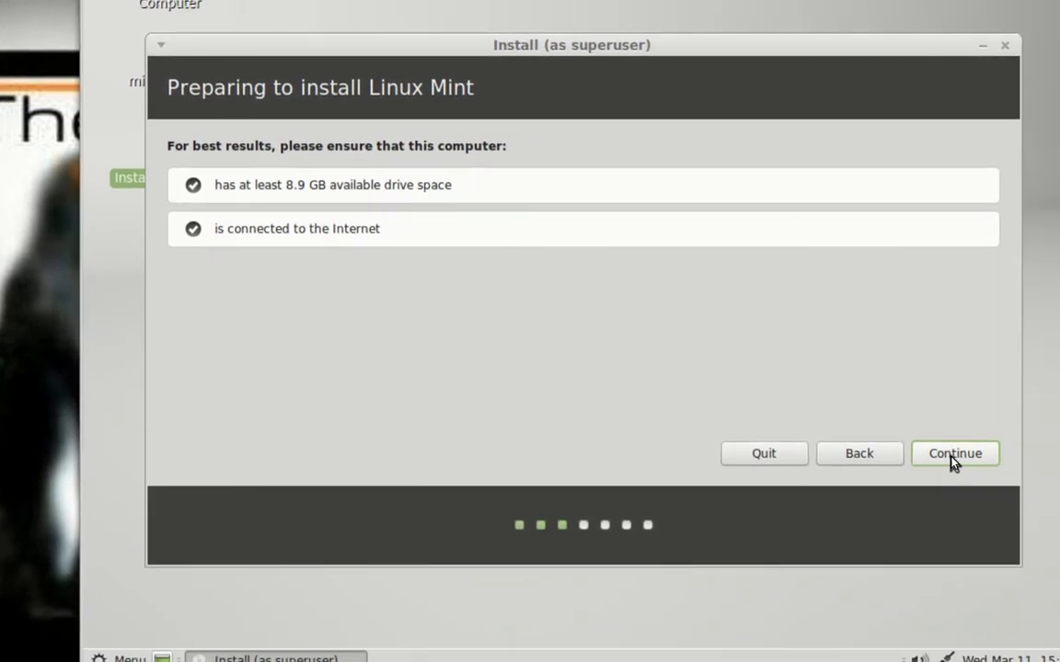
left_click(952, 460)
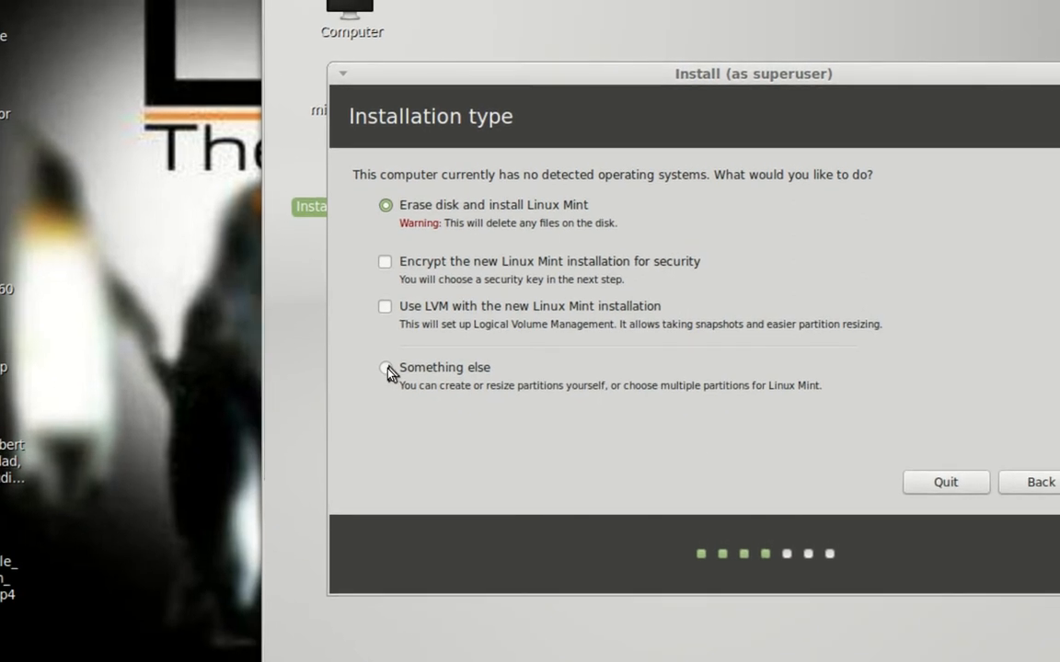
Step: Choose the 'Something else' installation type to partition /dev/sda manually
left_click(385, 368)
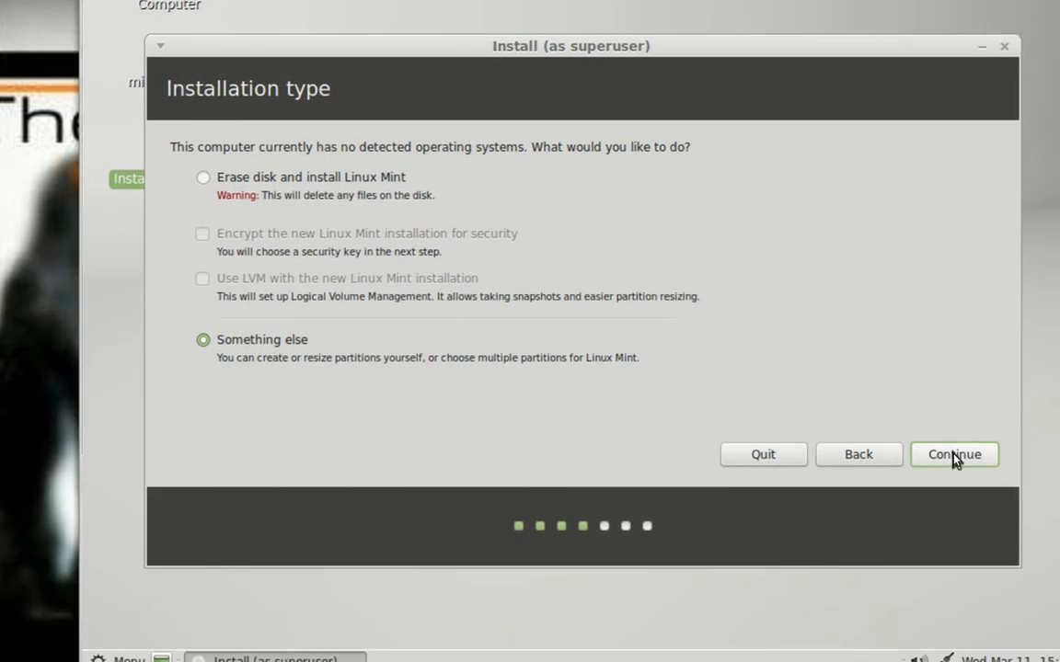
left_click(955, 455)
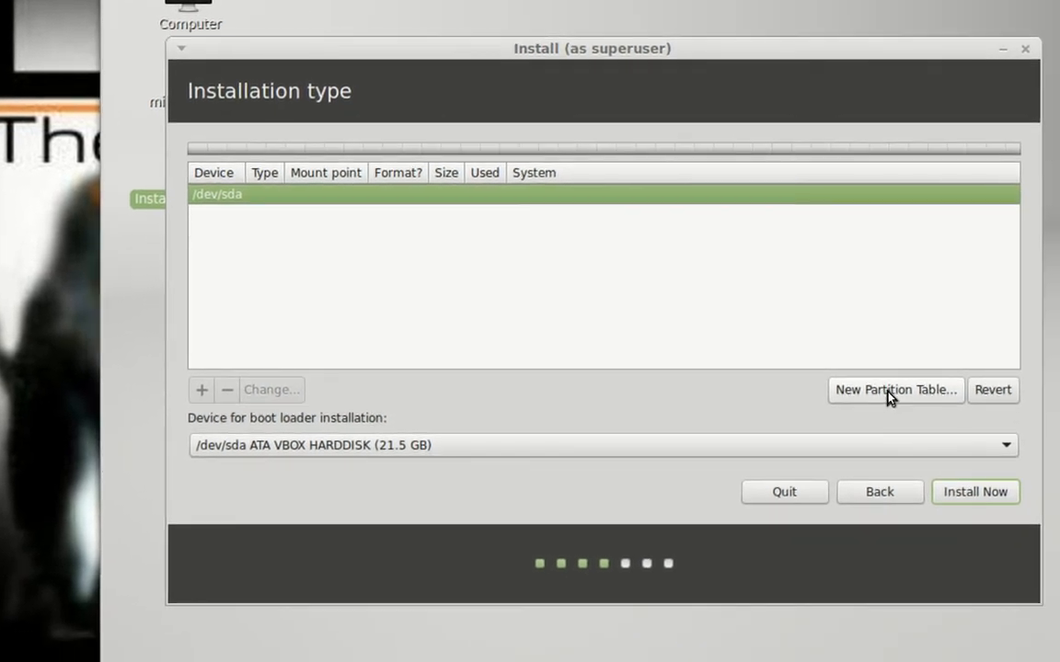
Step: Create a new empty partition table on /dev/sda, leaving 21474 MB free
left_click(890, 396)
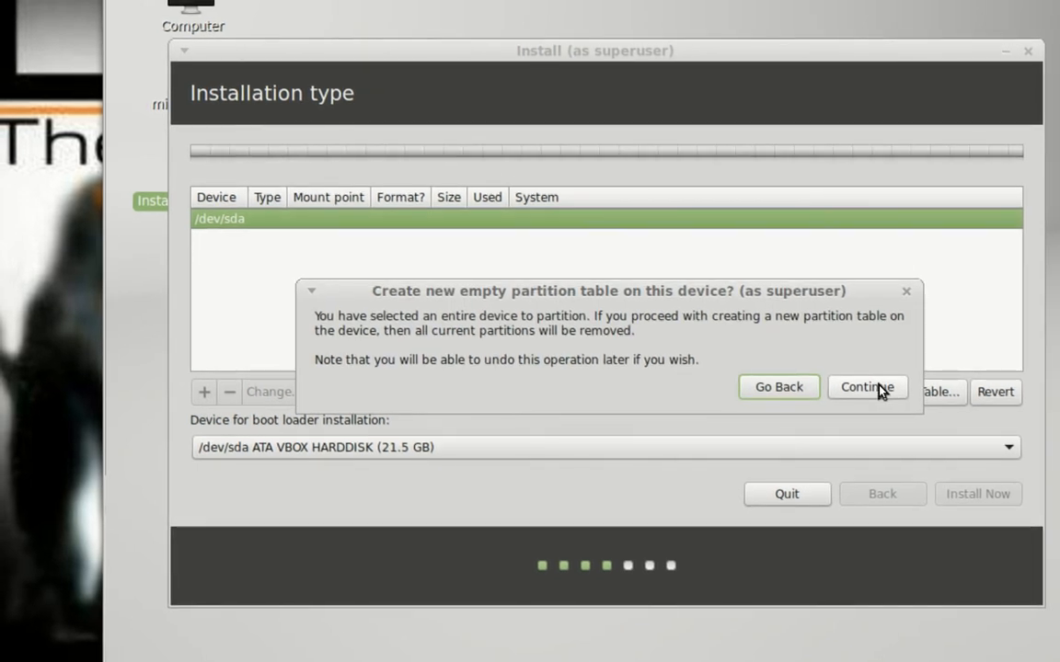
left_click(874, 388)
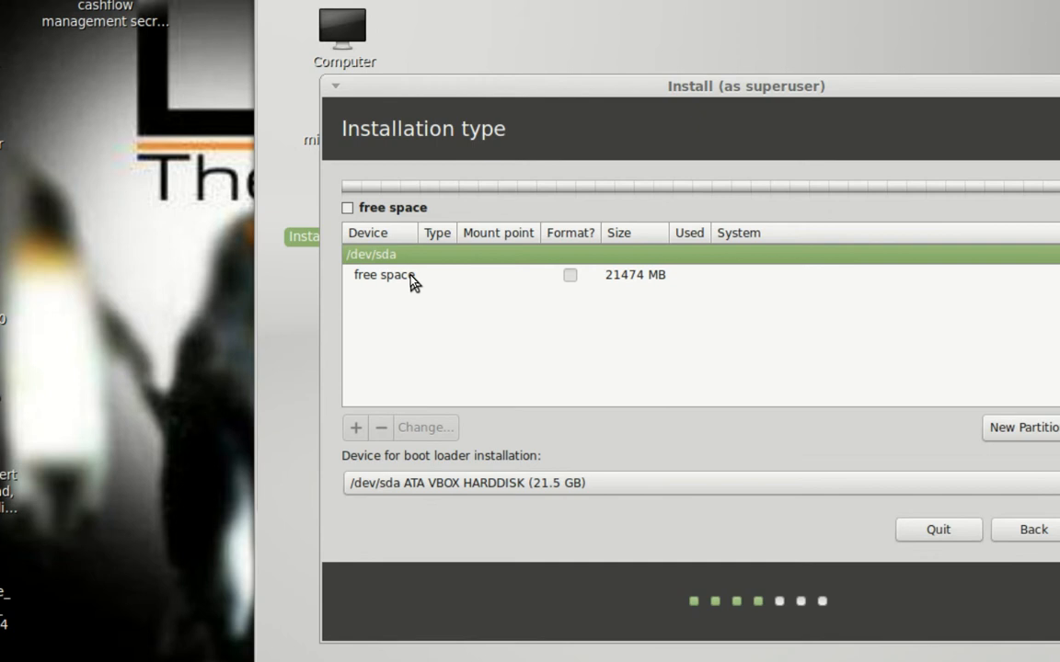
Step: Create a 210 MB primary ext4 partition at the beginning of the disk, mounted at /boot
left_click(409, 276)
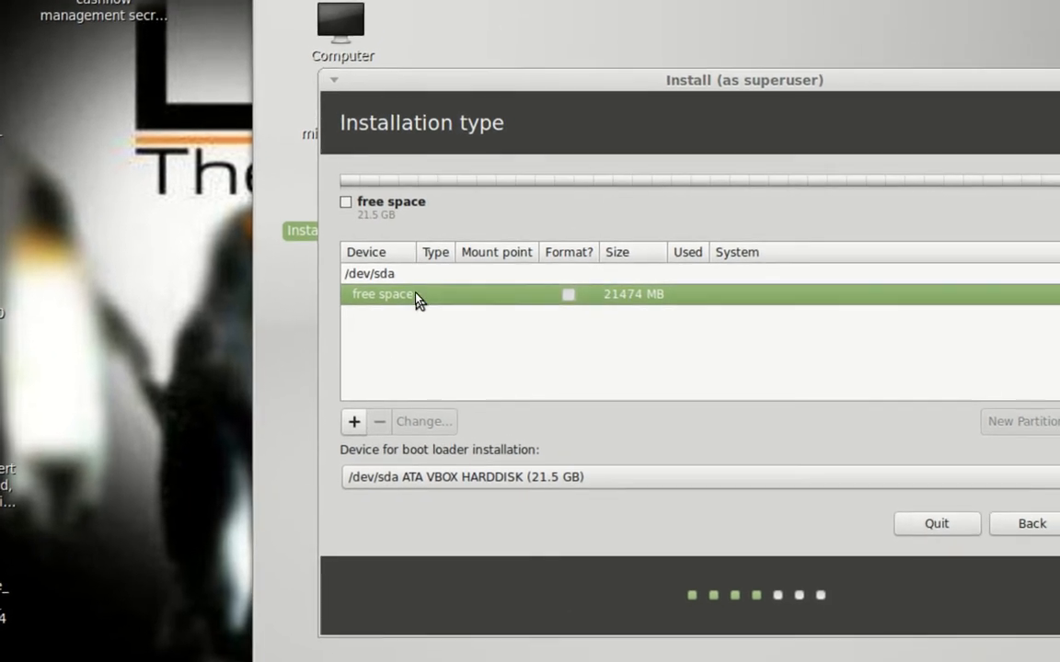
double_click(415, 294)
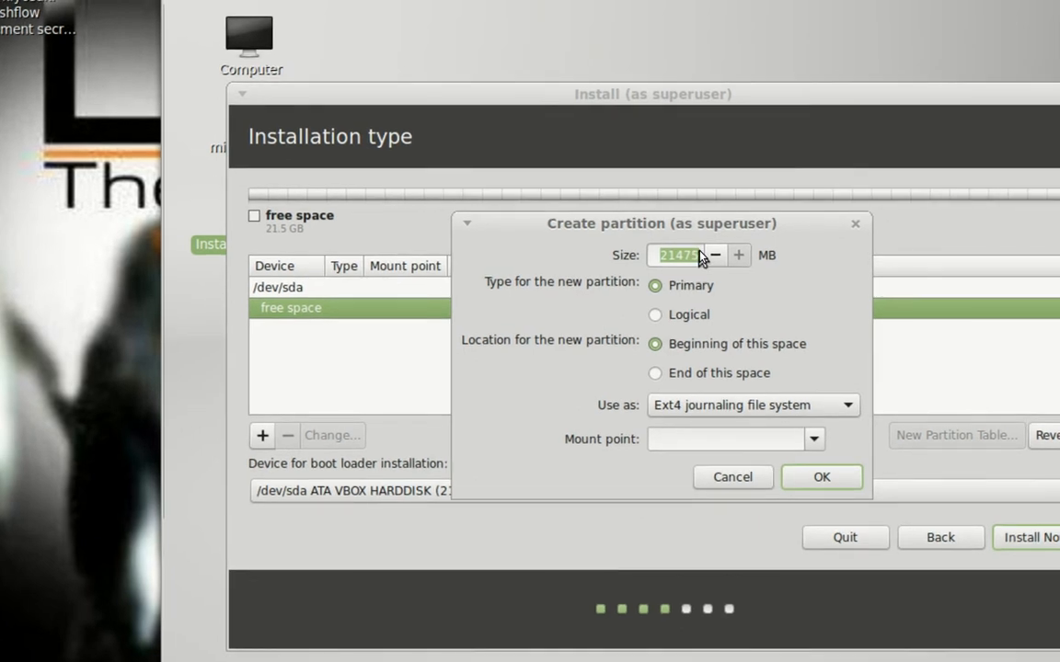
left_click(698, 255)
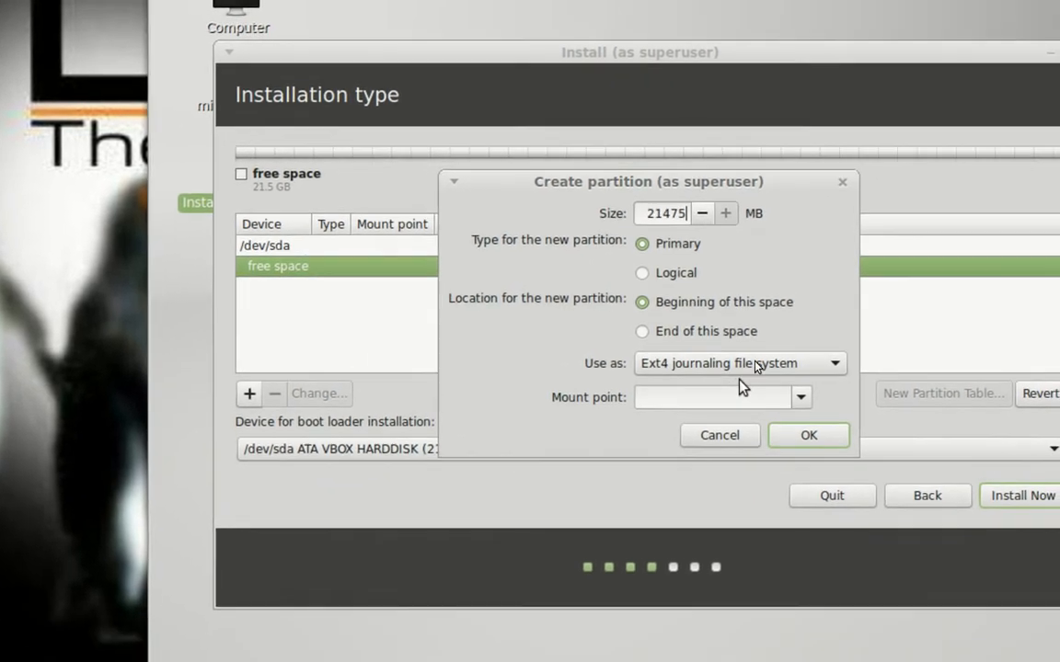
key("BackSpace")
key("BackSpace")
key("BackSpace")
key("BackSpace")
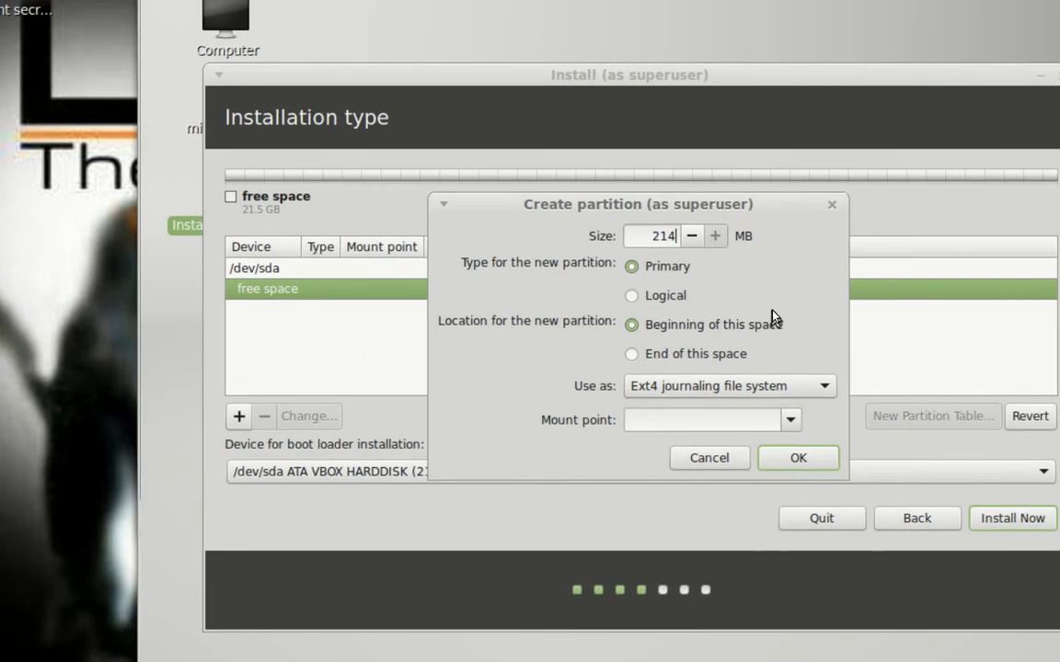
type("00")
key("BackSpace")
key("BackSpace")
type("10")
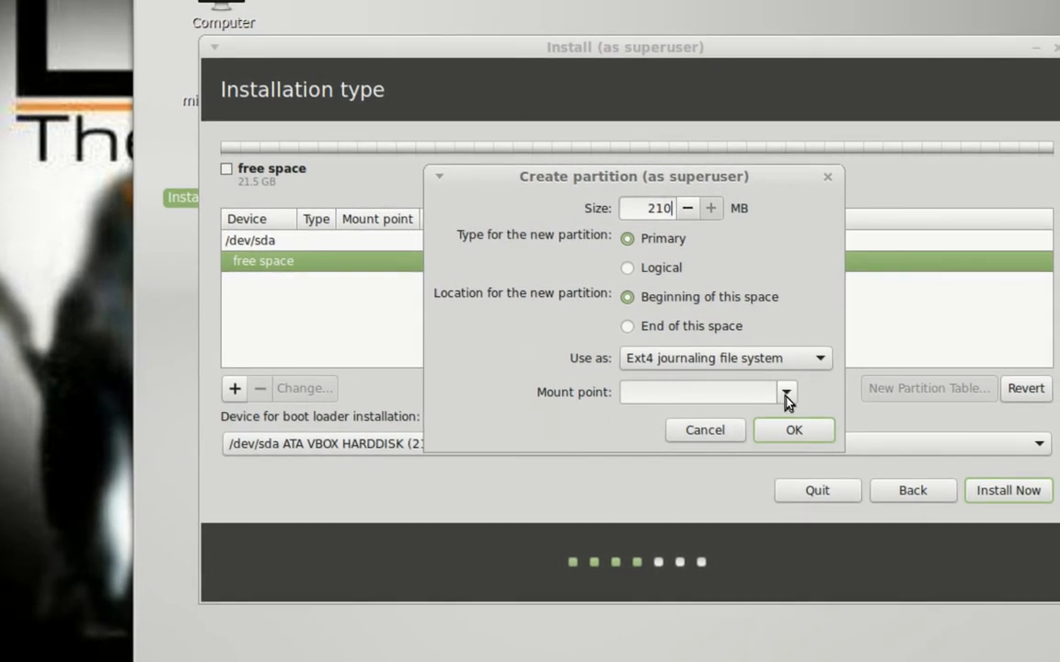
left_click(786, 396)
left_click(726, 434)
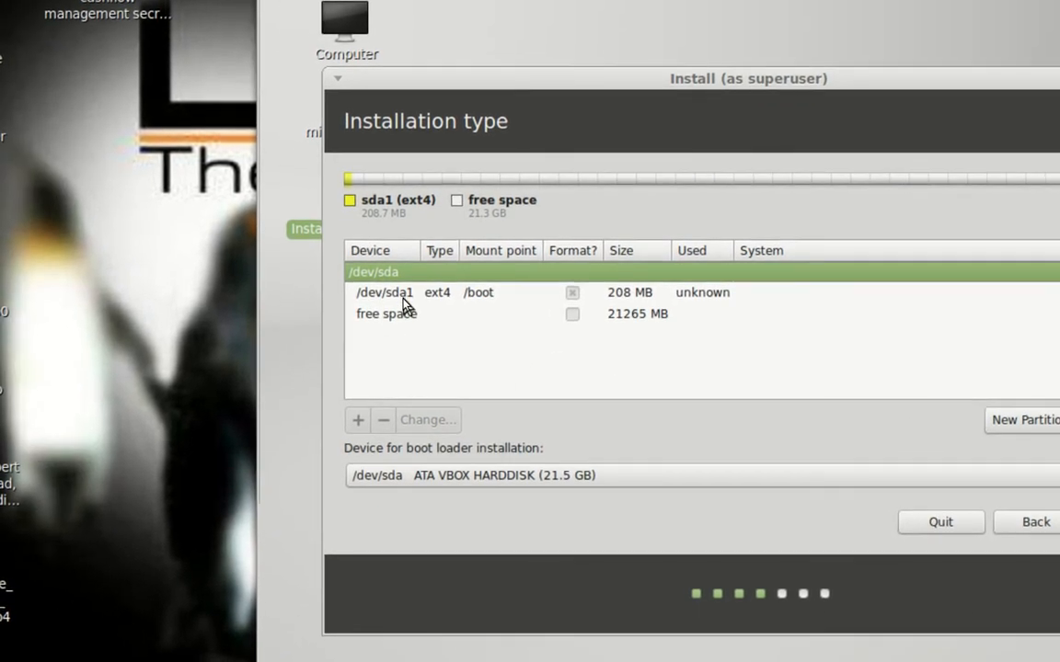
Step: Define a 1026 MB primary partition at the start of the free space, used as swap area
left_click(403, 294)
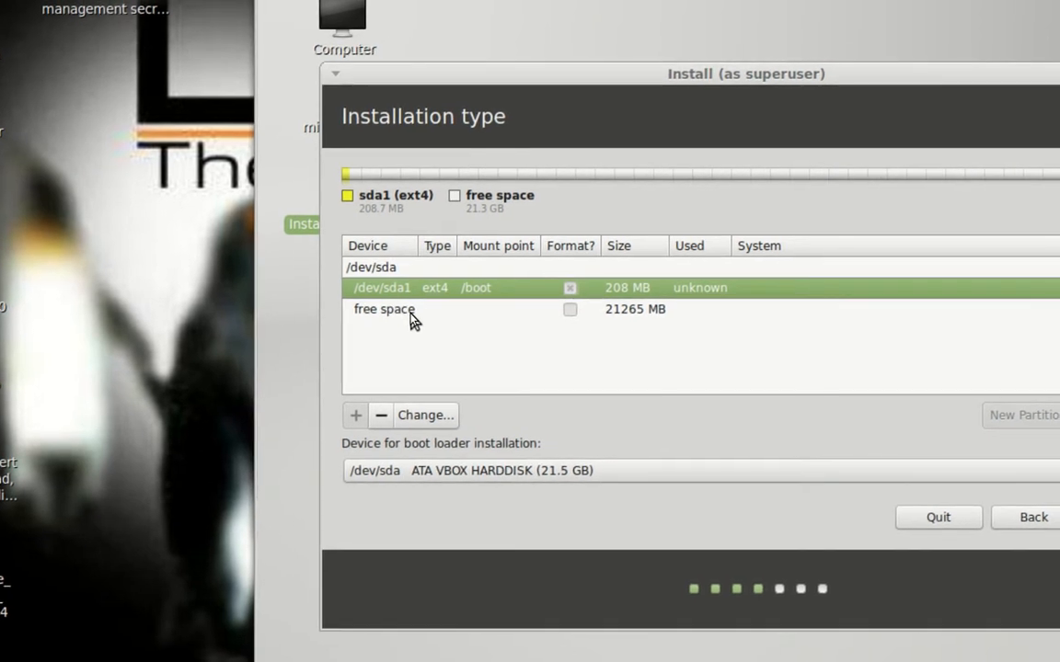
double_click(412, 318)
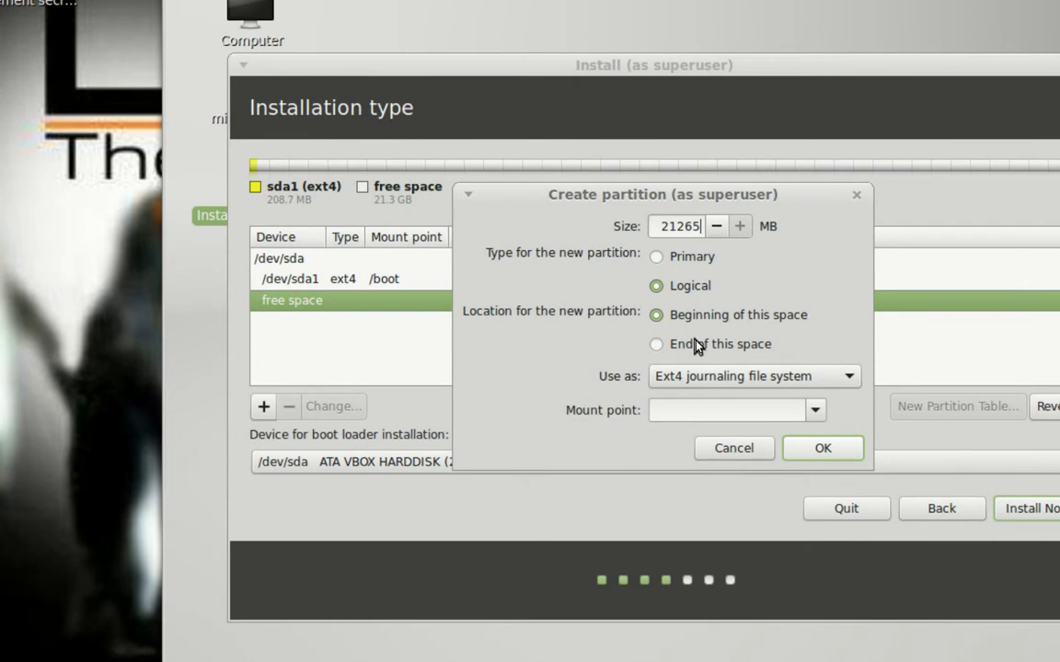
key("BackSpace")
key("BackSpace")
key("BackSpace")
key("BackSpace")
key("BackSpace")
type("1026")
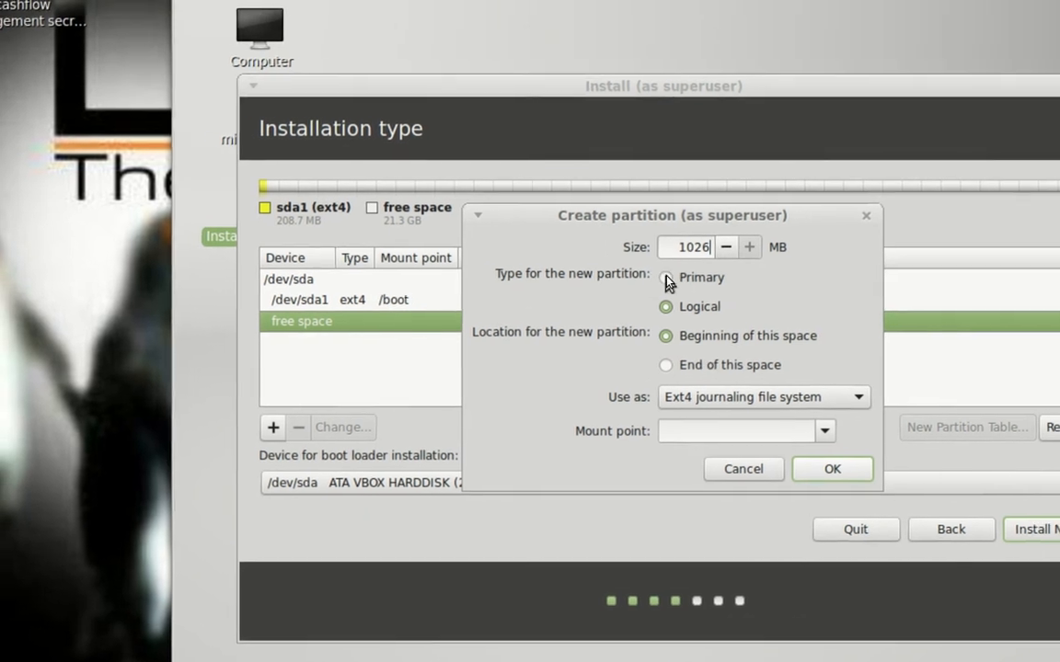
left_click(666, 277)
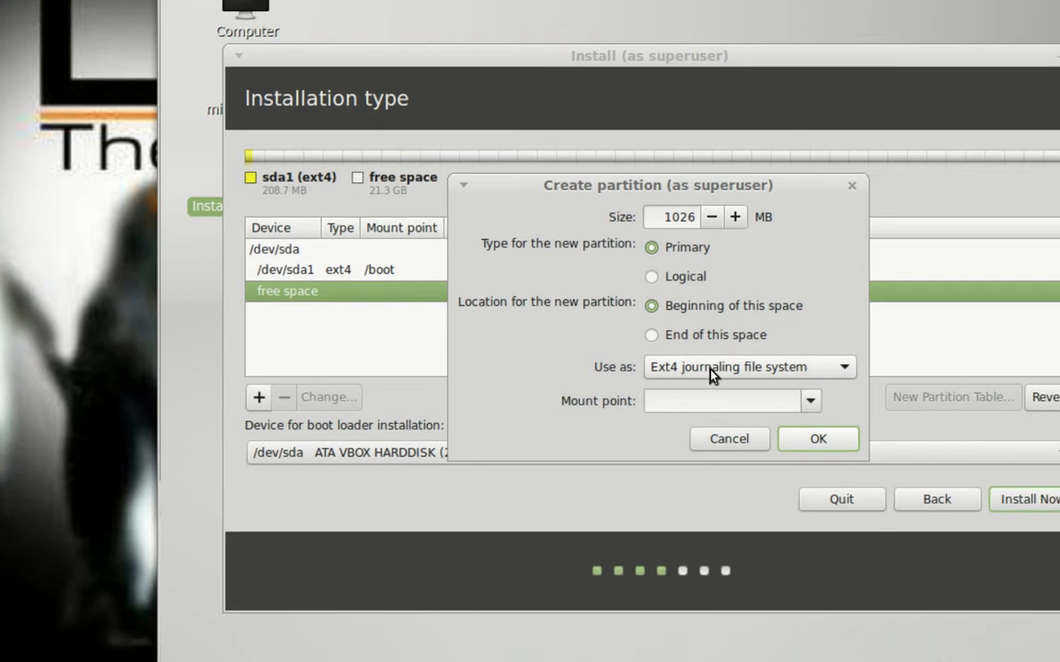
left_click(713, 373)
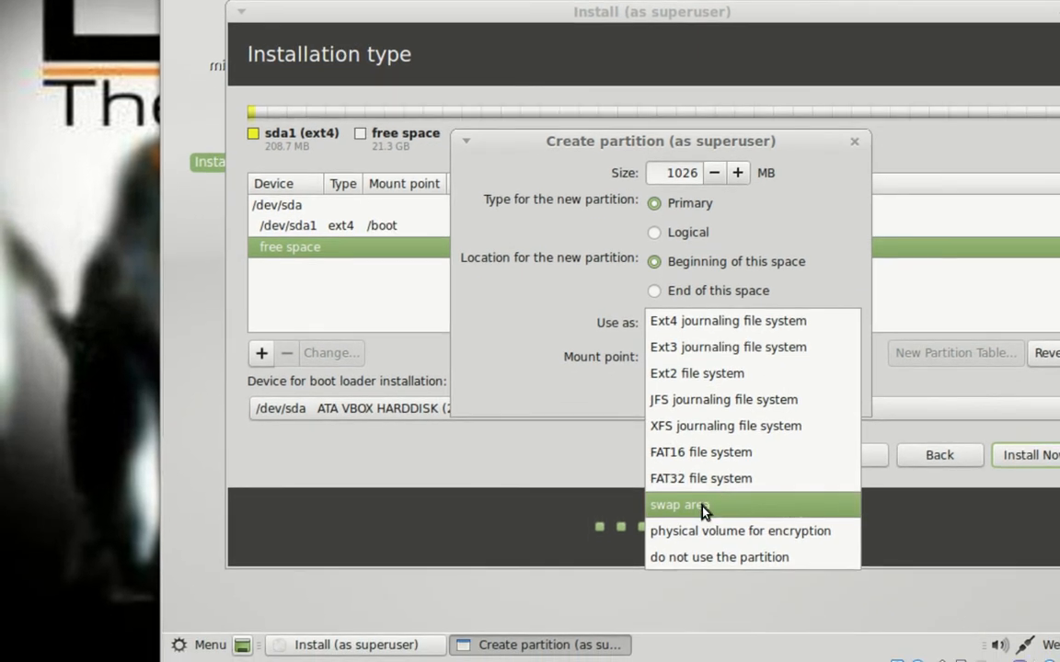
left_click(703, 512)
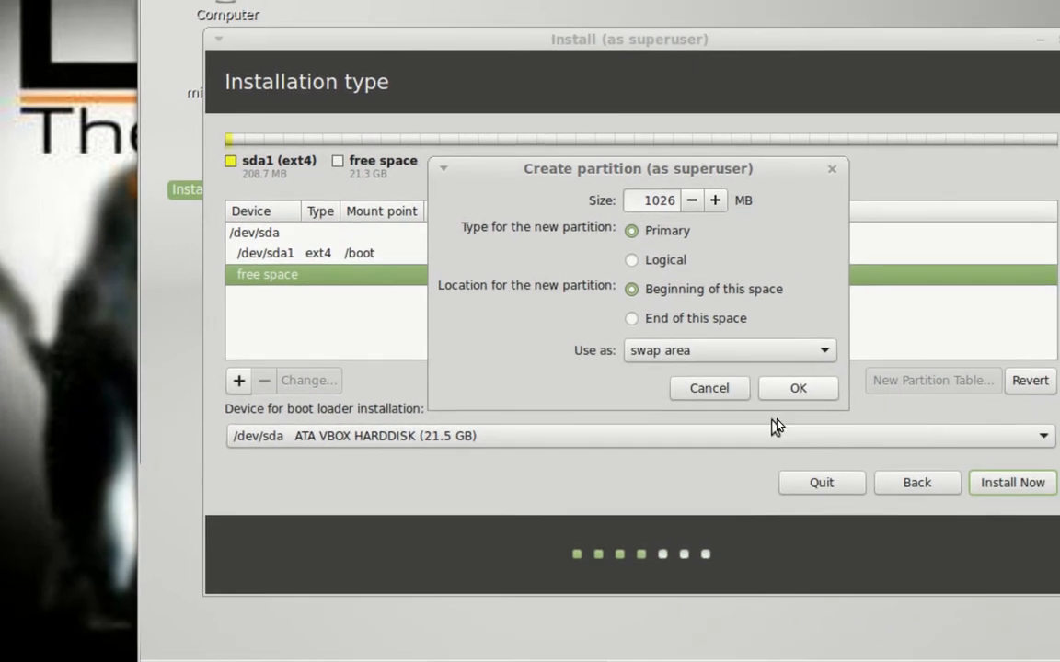
Step: Create the swap partition /dev/sda2 and check the sda1 and sda2 entries
left_click(789, 400)
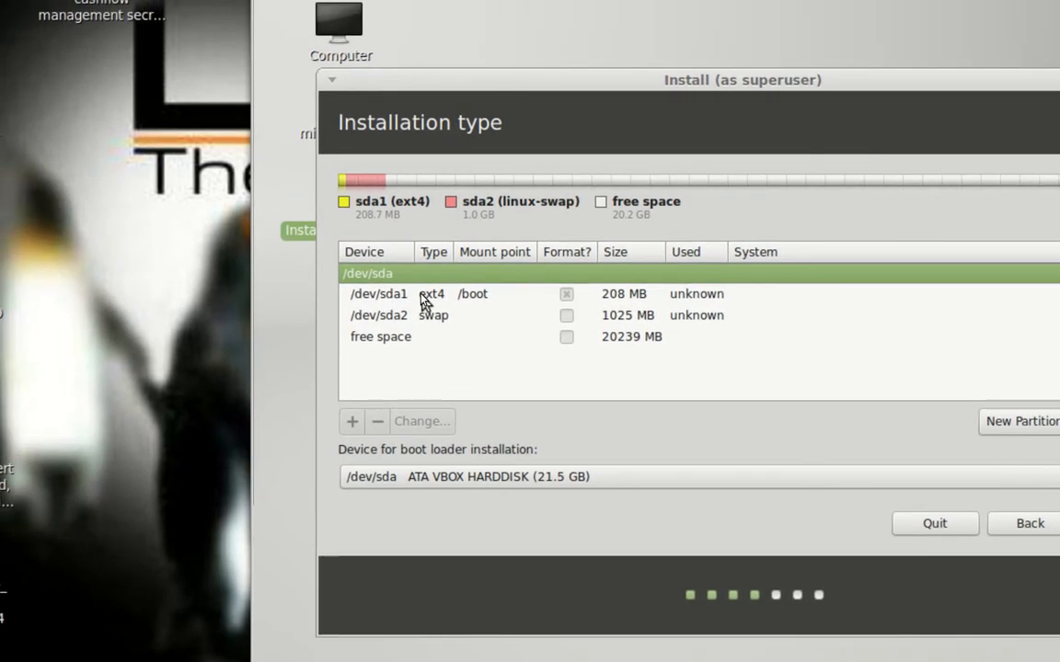
left_click(421, 297)
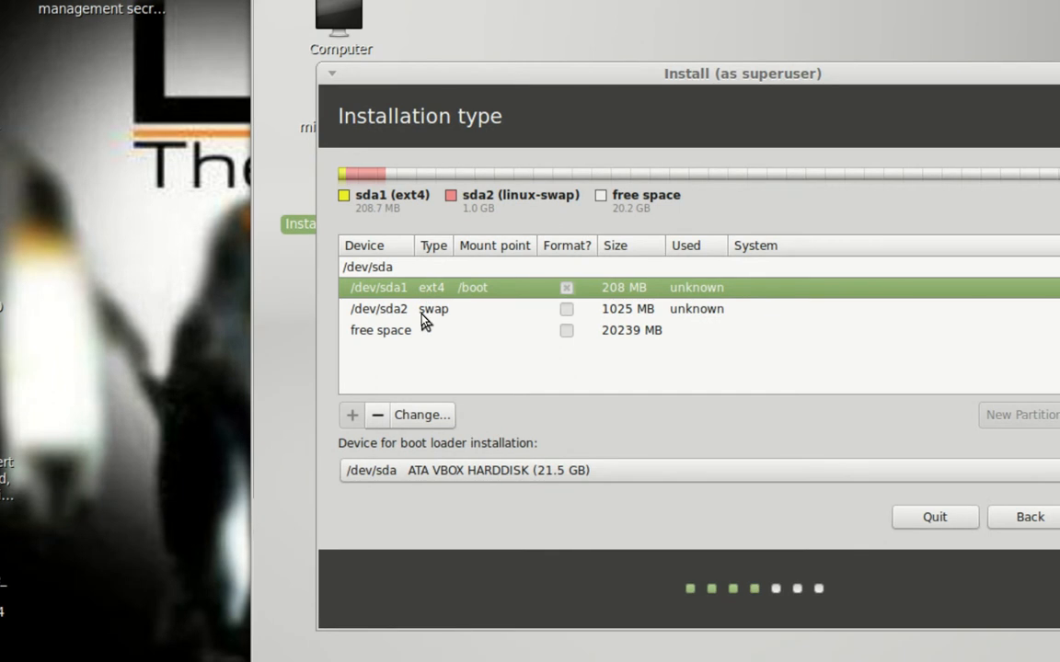
left_click(423, 316)
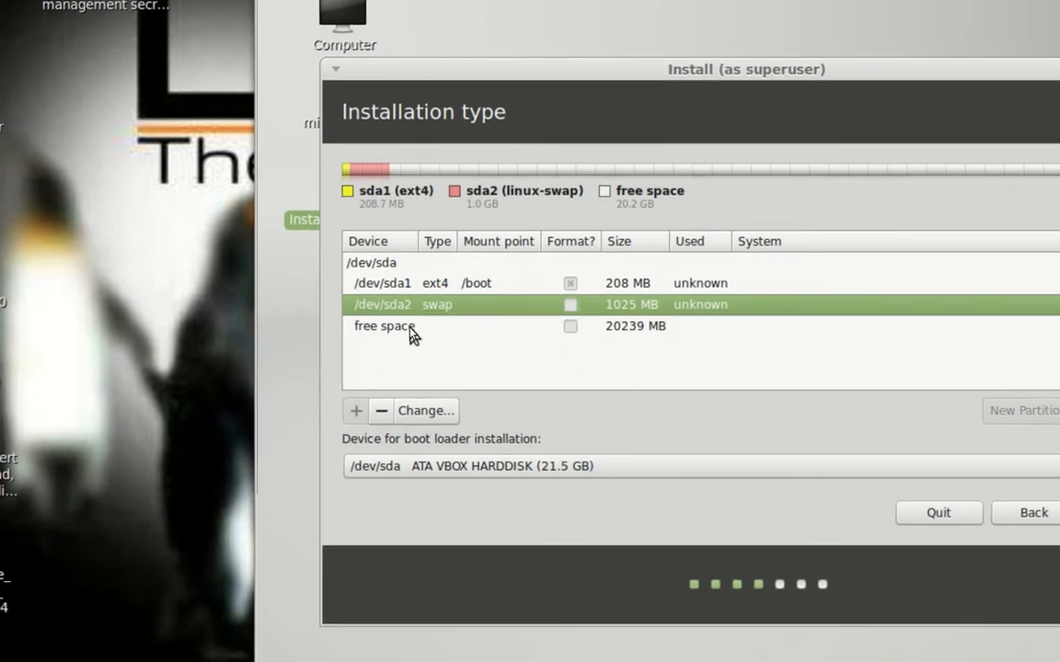
Step: Set up the remaining 20240 MB as a primary ext4 partition mounted at /
double_click(412, 328)
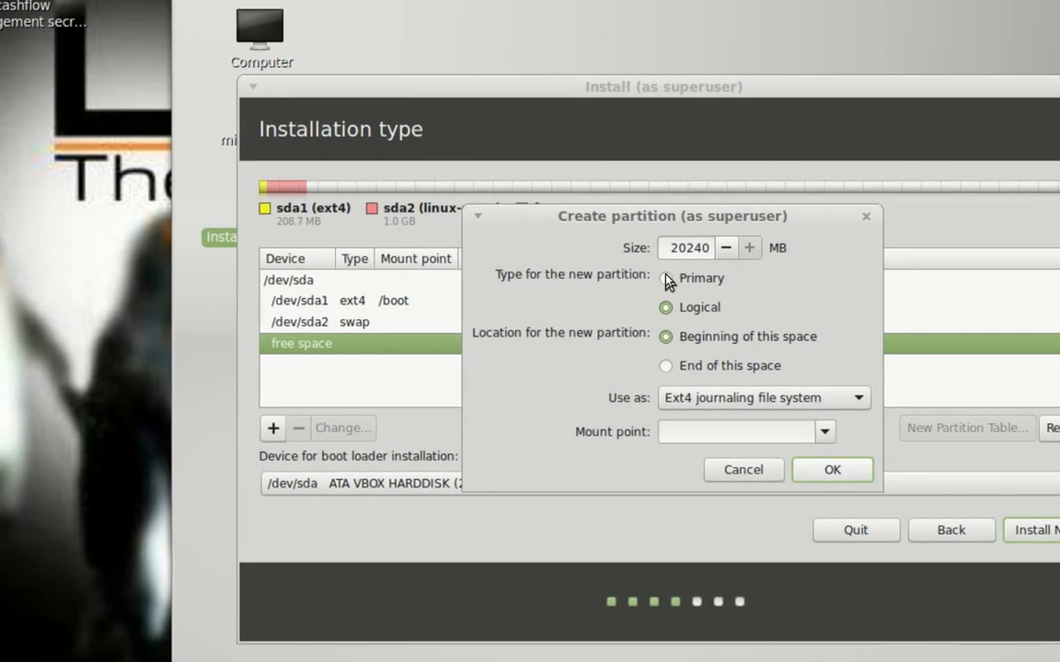
left_click(664, 277)
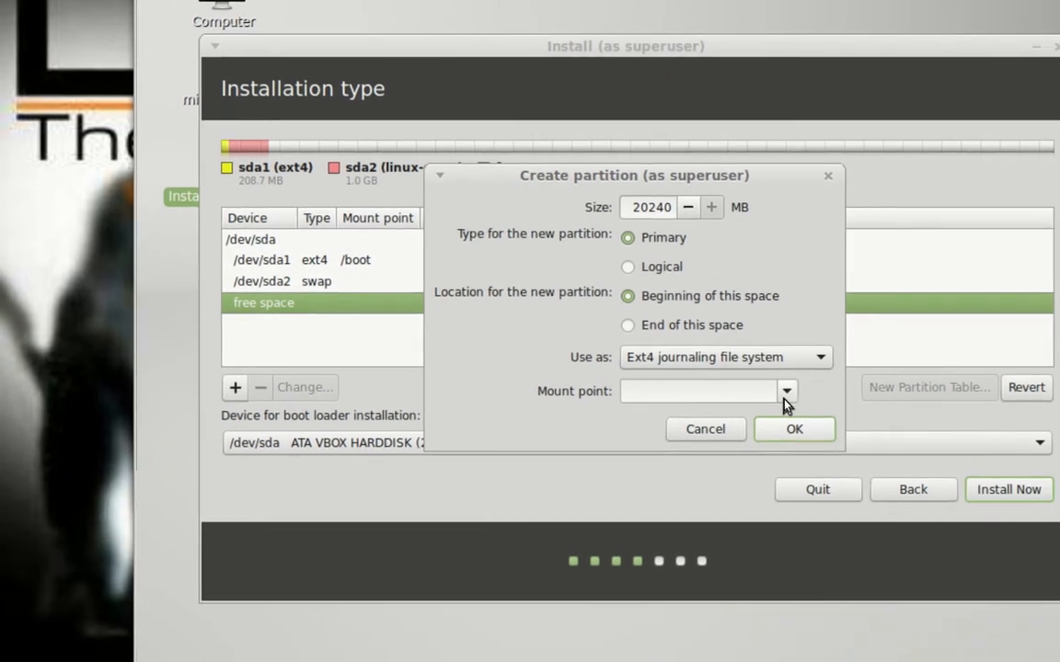
left_click(784, 397)
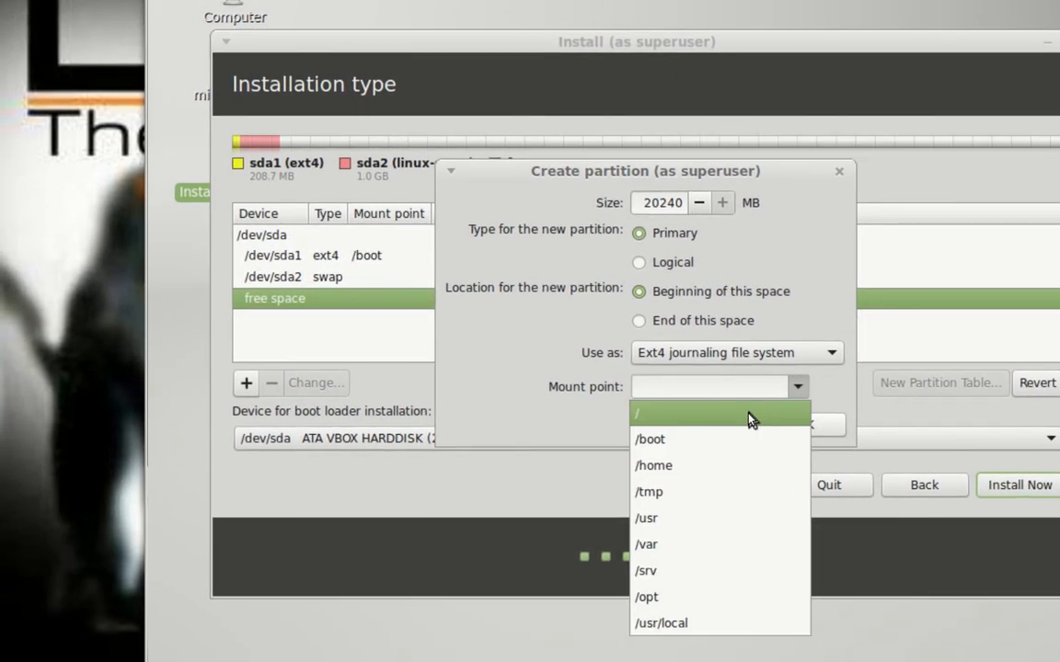
left_click(750, 419)
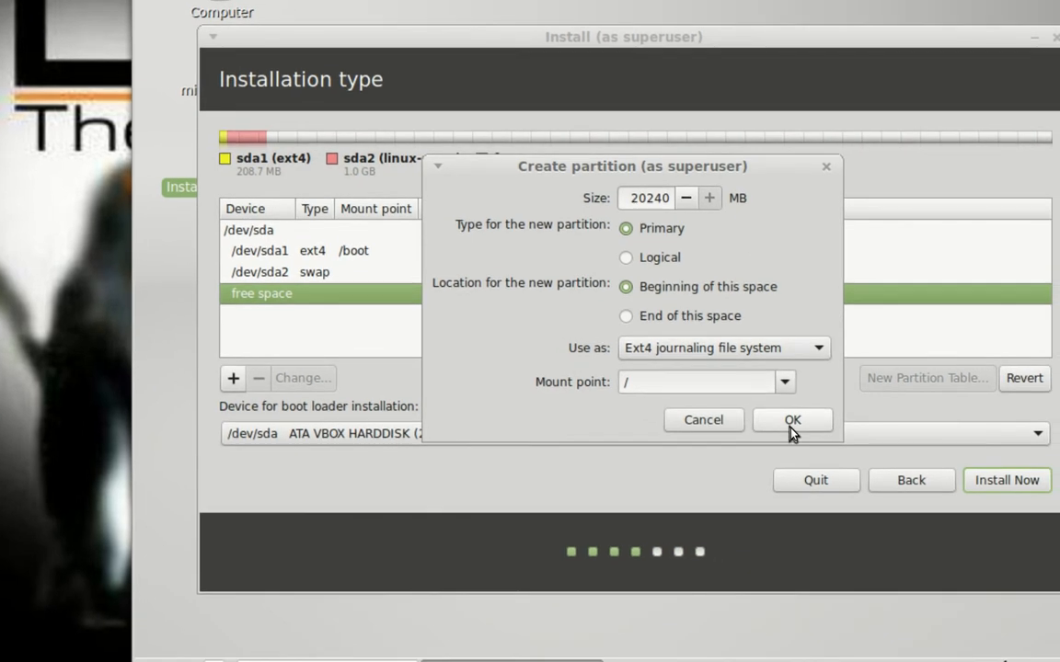
Step: Create the 20238 MB root partition /dev/sda3 and review the sda1, sda2 and sda3 rows
left_click(791, 430)
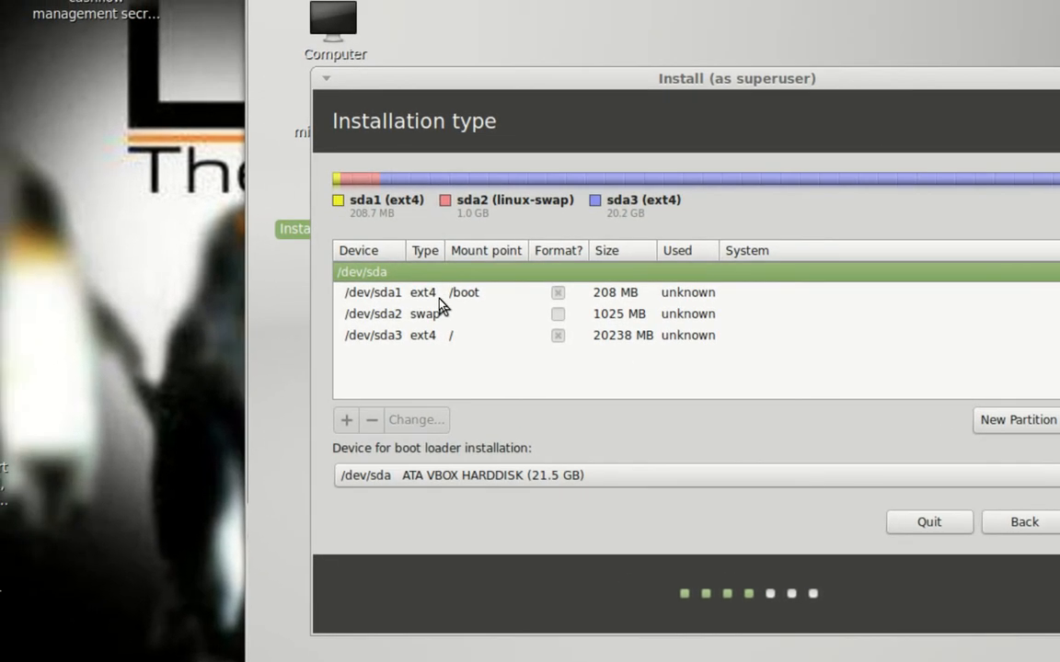
left_click(439, 298)
left_click(438, 313)
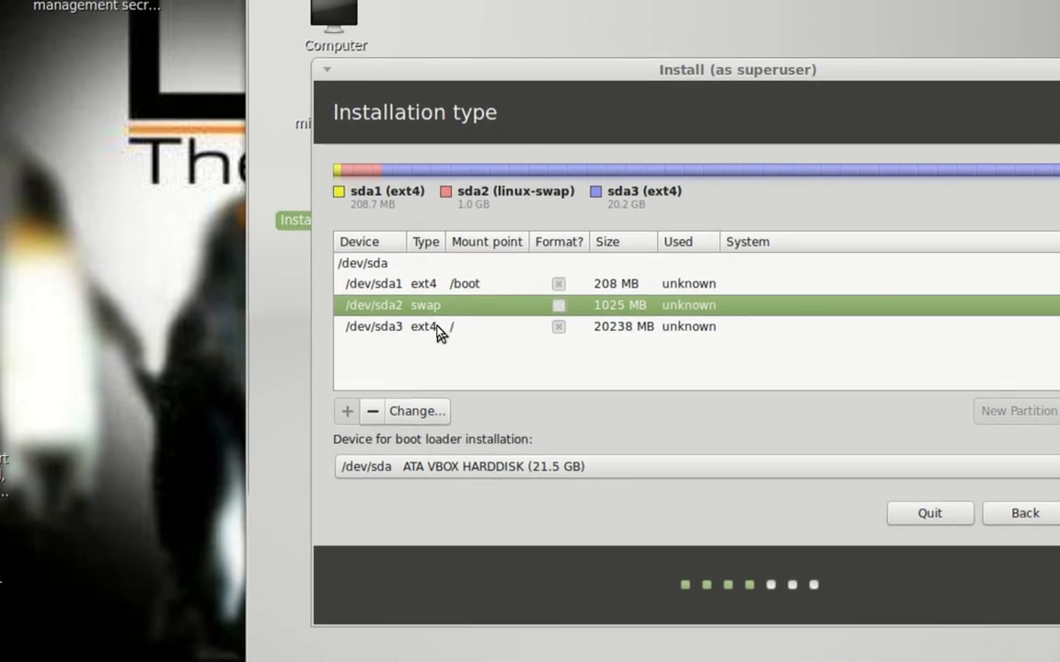
left_click(439, 331)
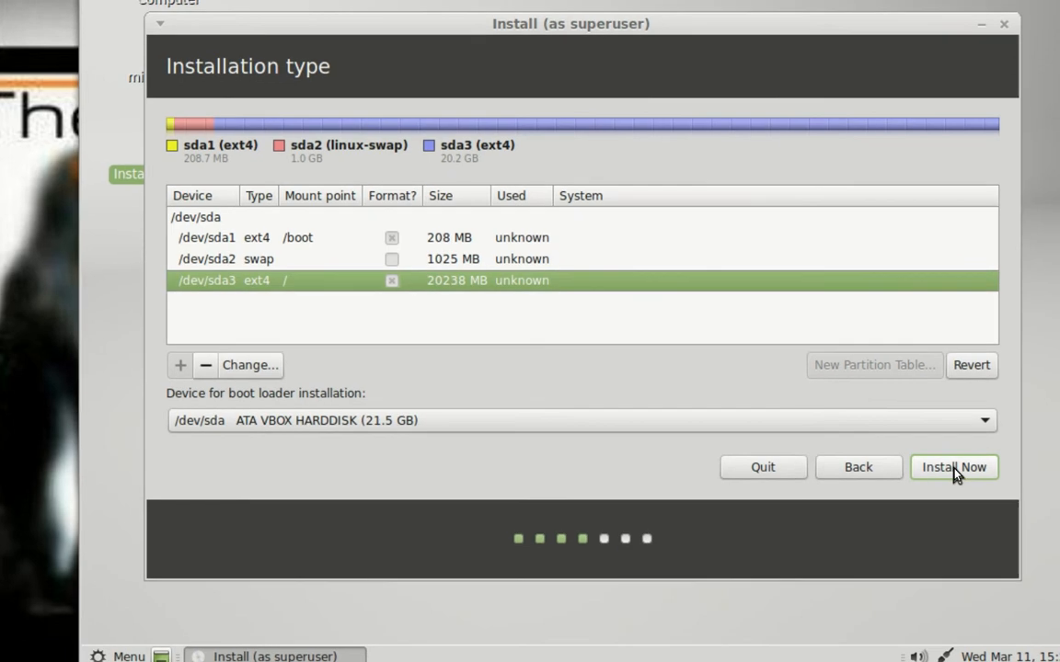
Step: Start the installation with the /boot, swap and root partition layout
left_click(952, 467)
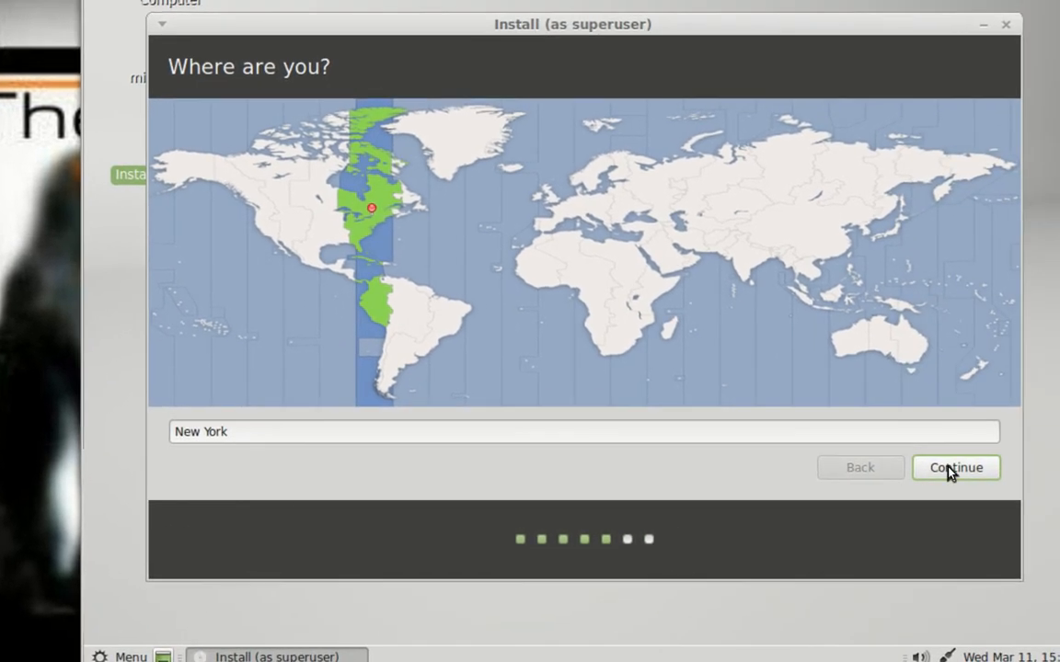
Step: Accept New York as the location and type sample text to test the English (US) keyboard
left_click(950, 469)
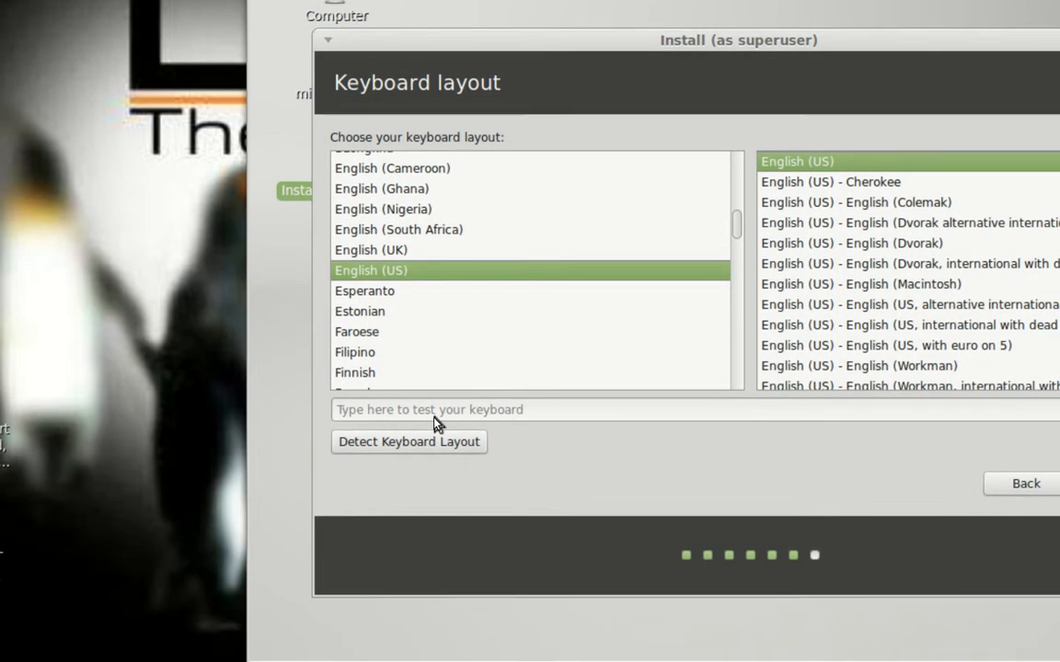
left_click(441, 445)
type("sdvjasdf ;adfvj")
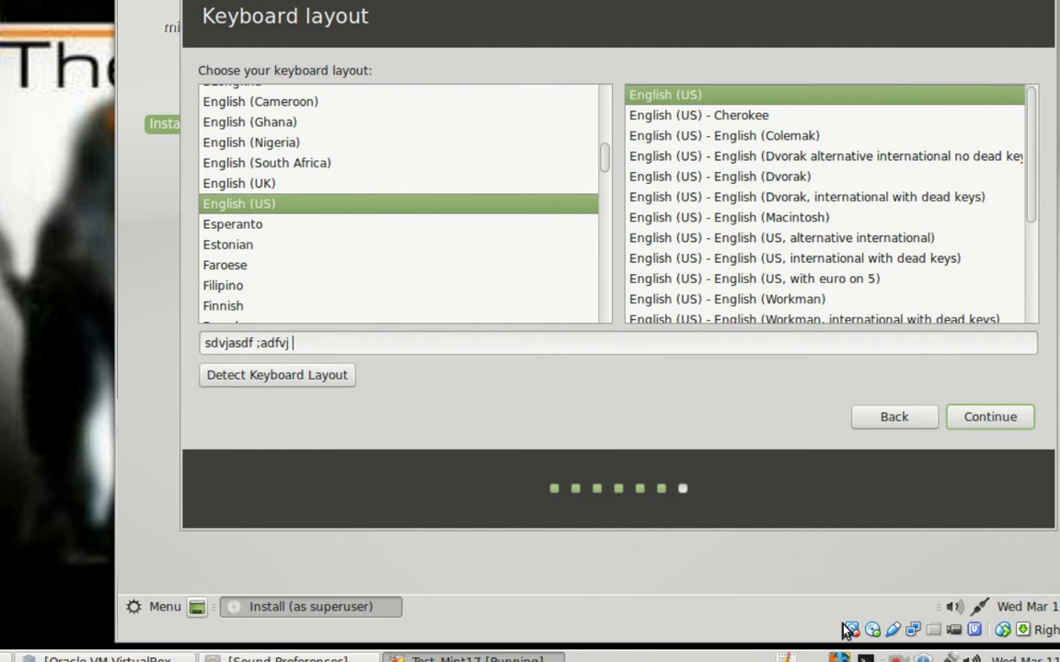
type(" ERTTY!@@##")
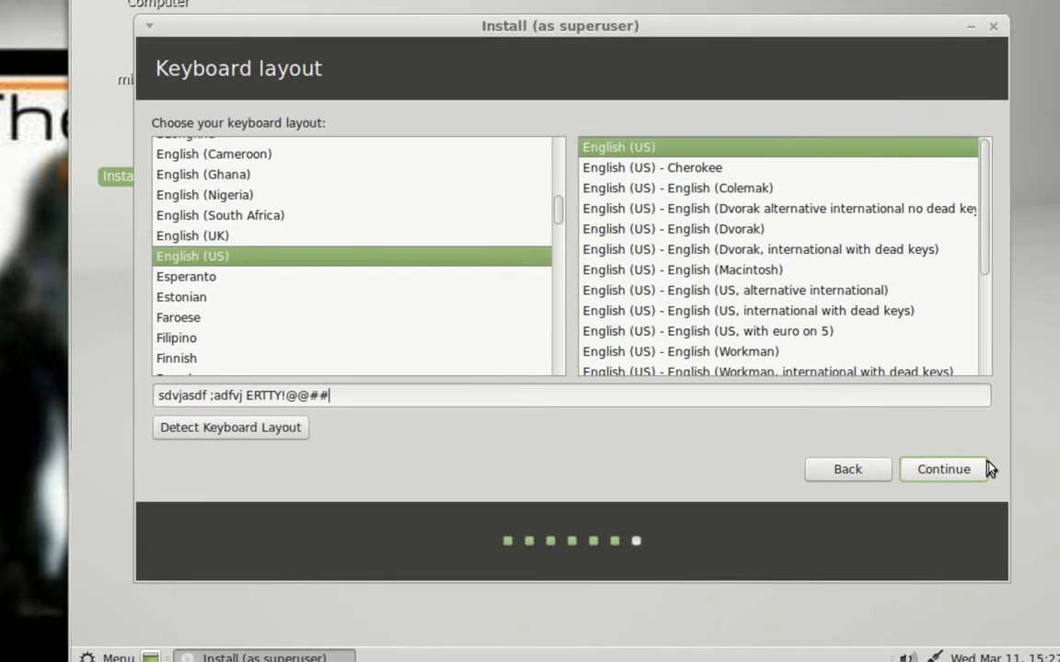
Step: Accept the English (US) layout, enter the user's name, then set and confirm the account password
left_click(977, 476)
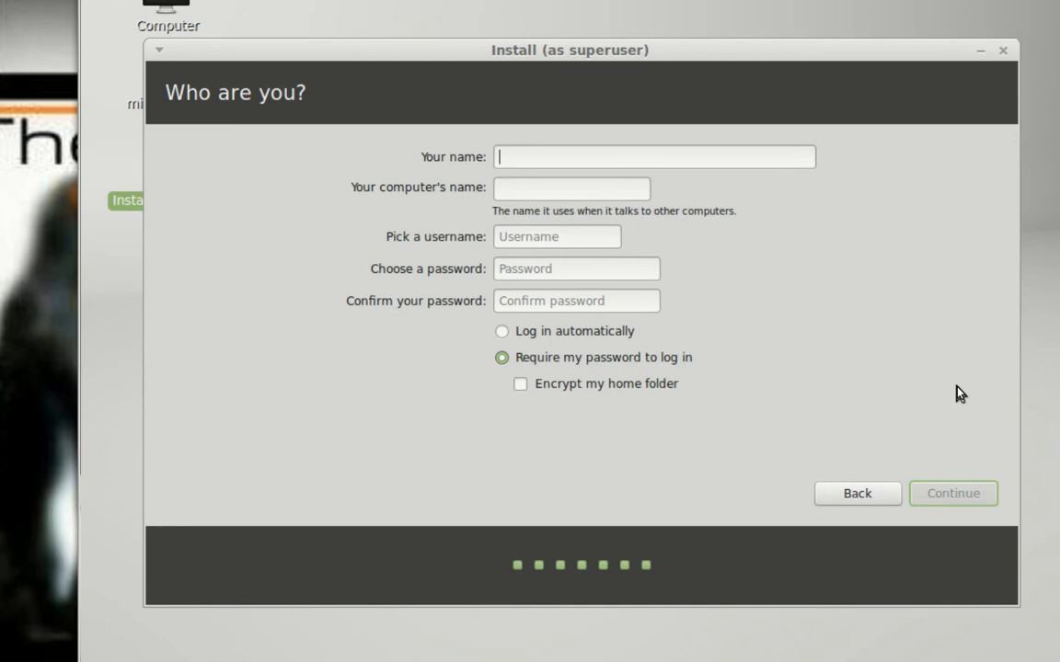
type("mx")
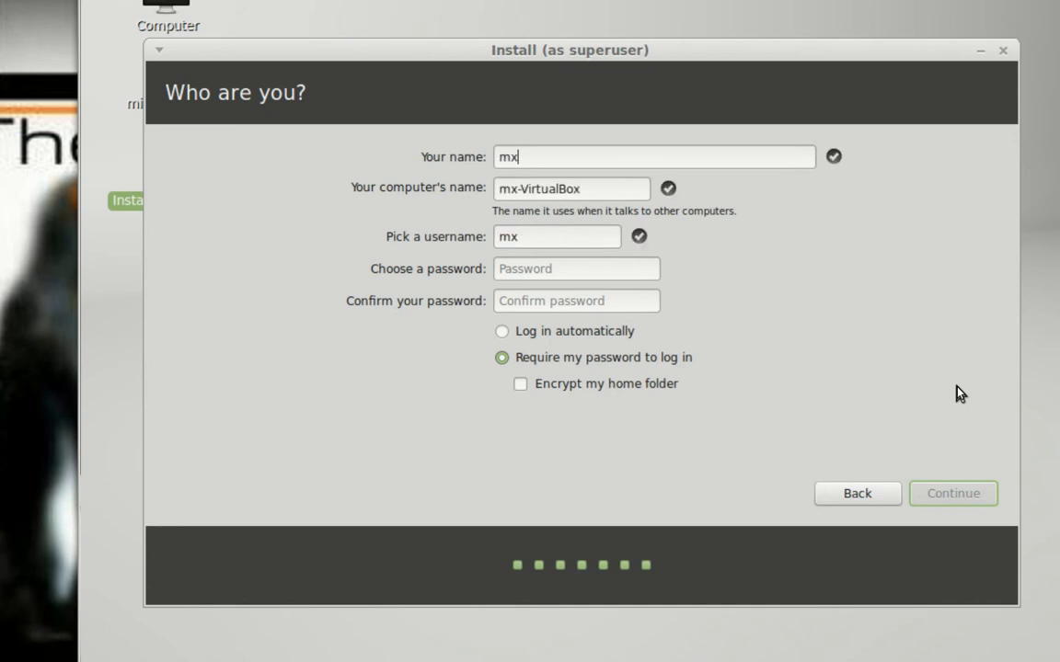
type("wil")
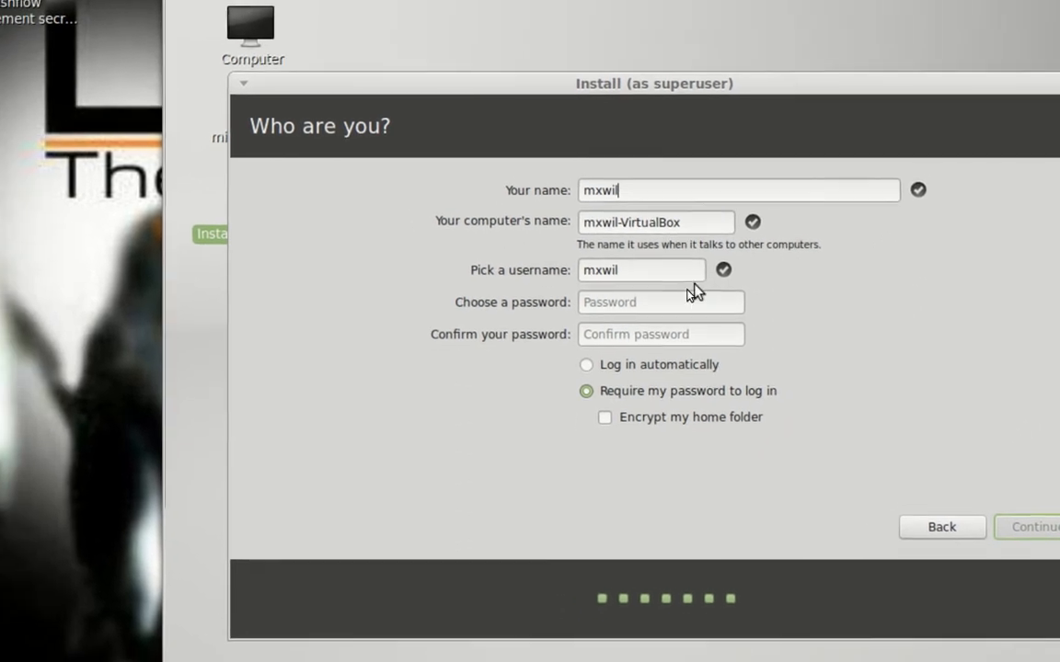
left_click(674, 305)
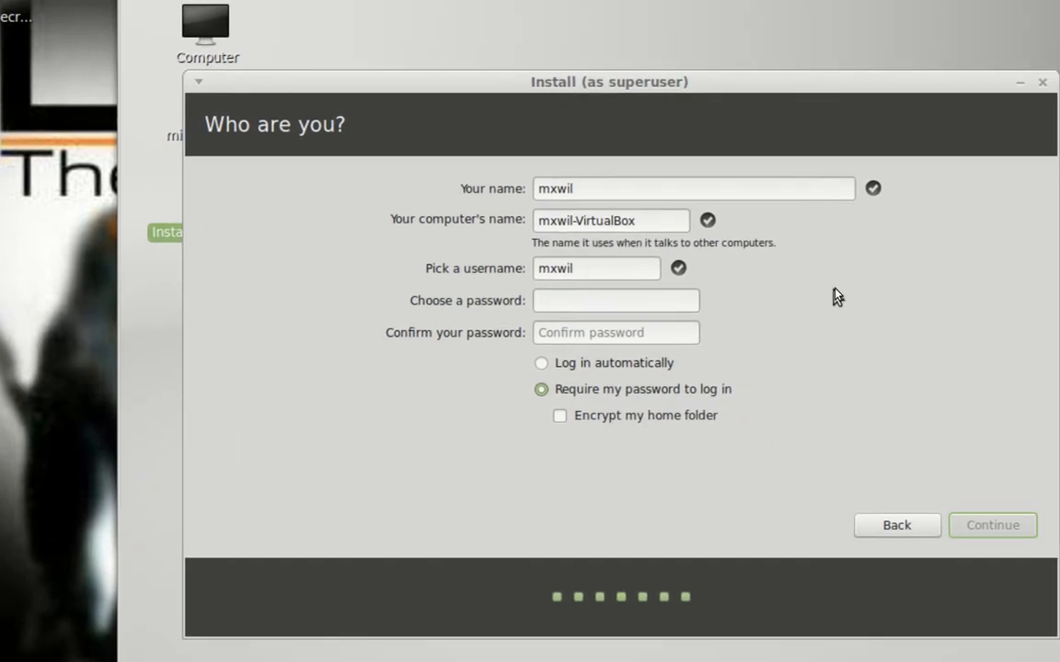
type("1234")
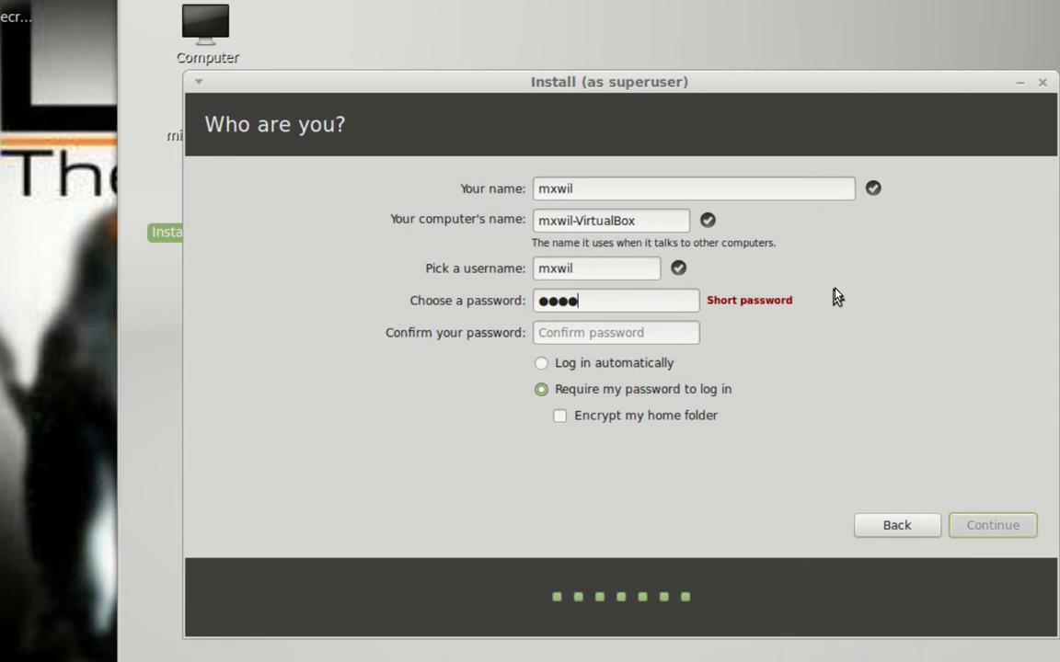
type("5678")
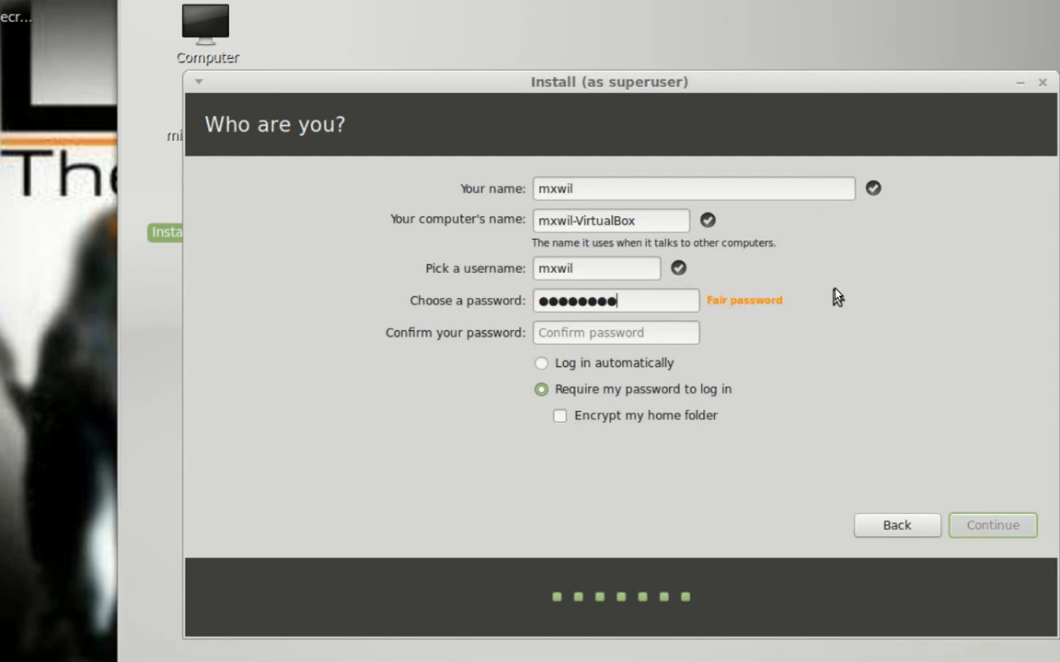
key("Tab")
type("1234")
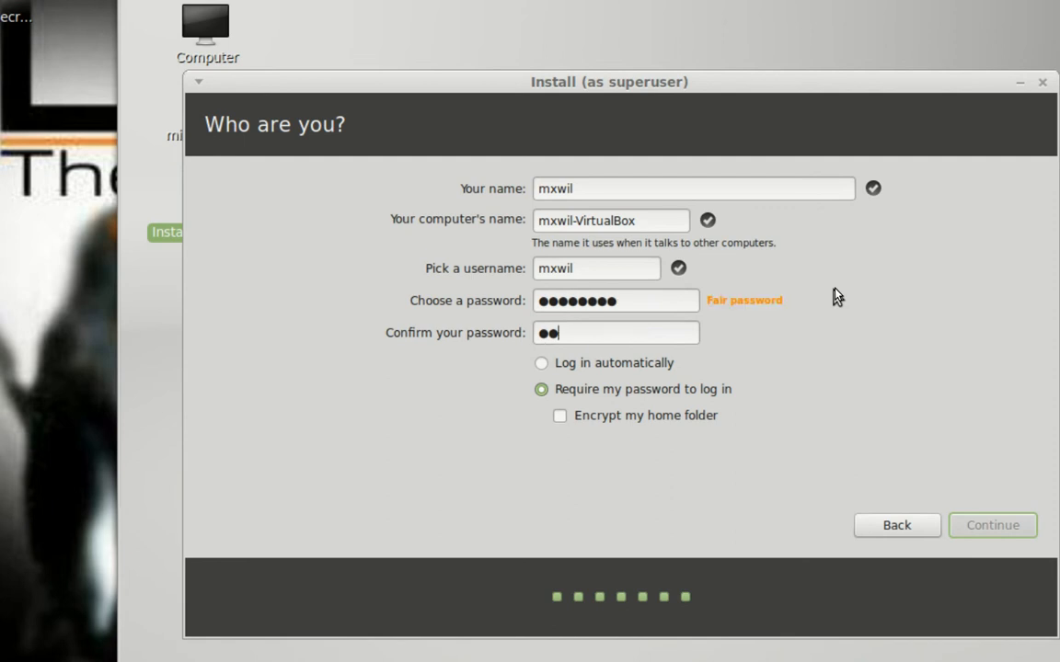
type("5678")
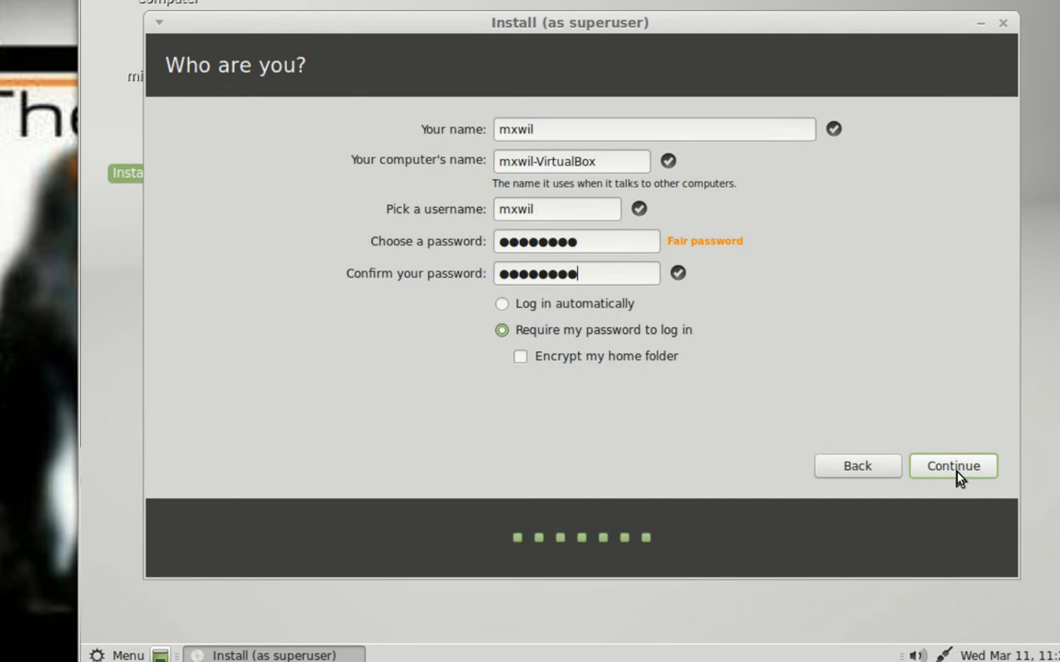
Step: Submit the account details and let the Linux Mint installation run until Installation Complete
left_click(956, 471)
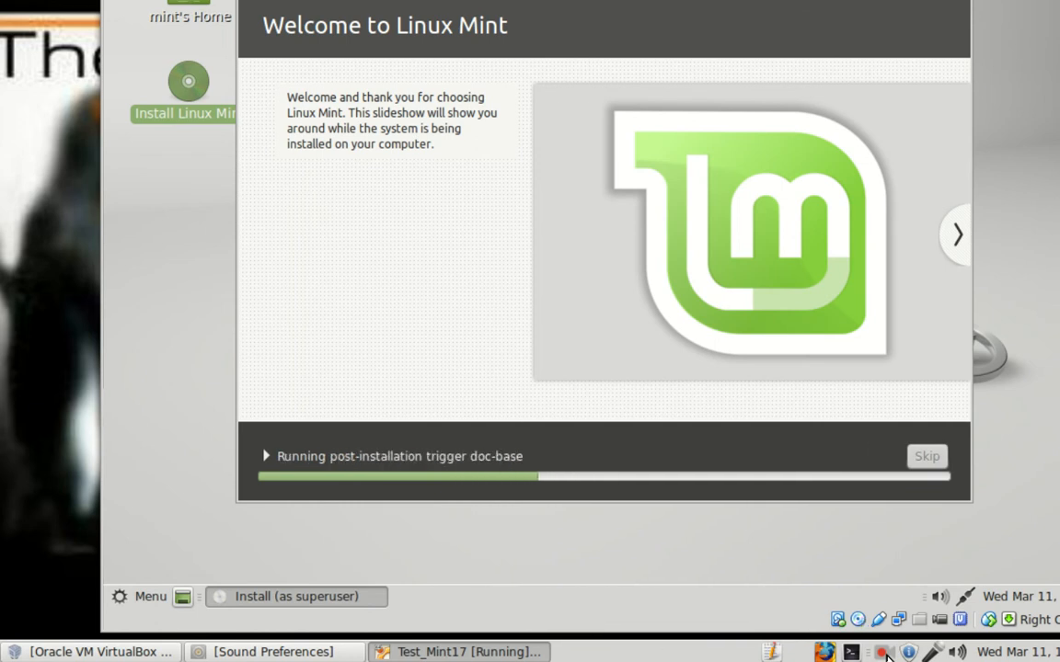
left_click(882, 652)
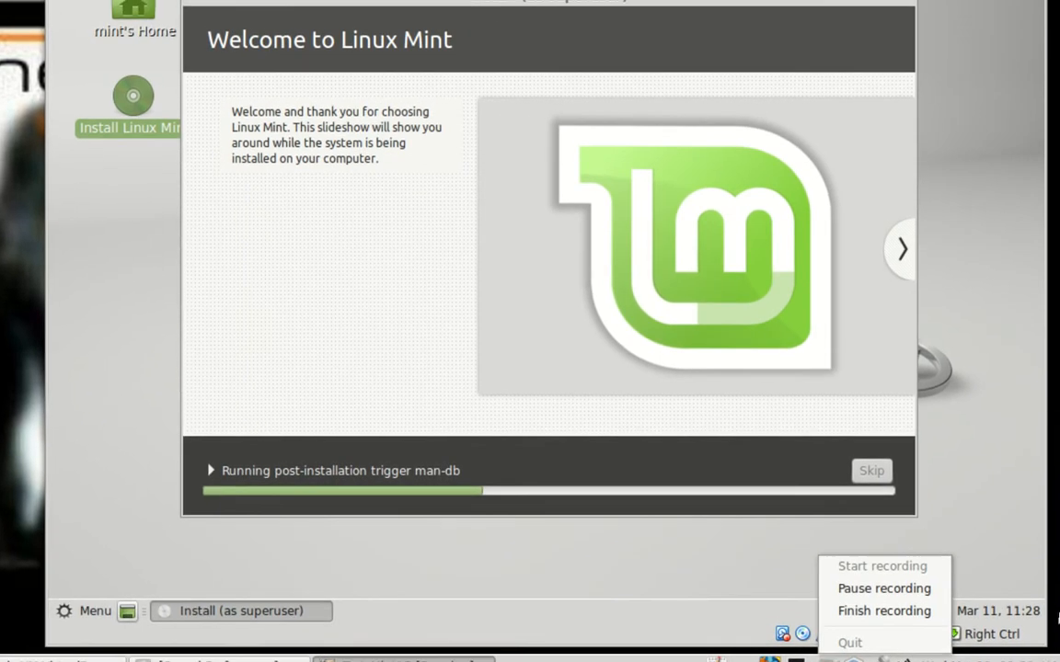
left_click(920, 572)
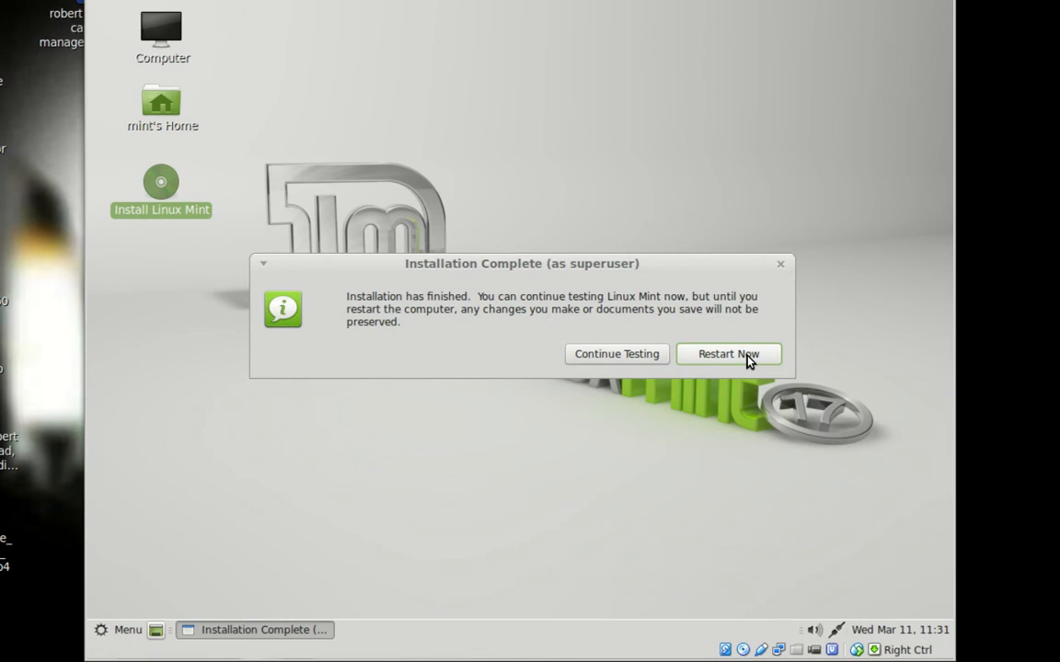
Step: Choose Restart Now in the Installation Complete dialog
left_click(747, 356)
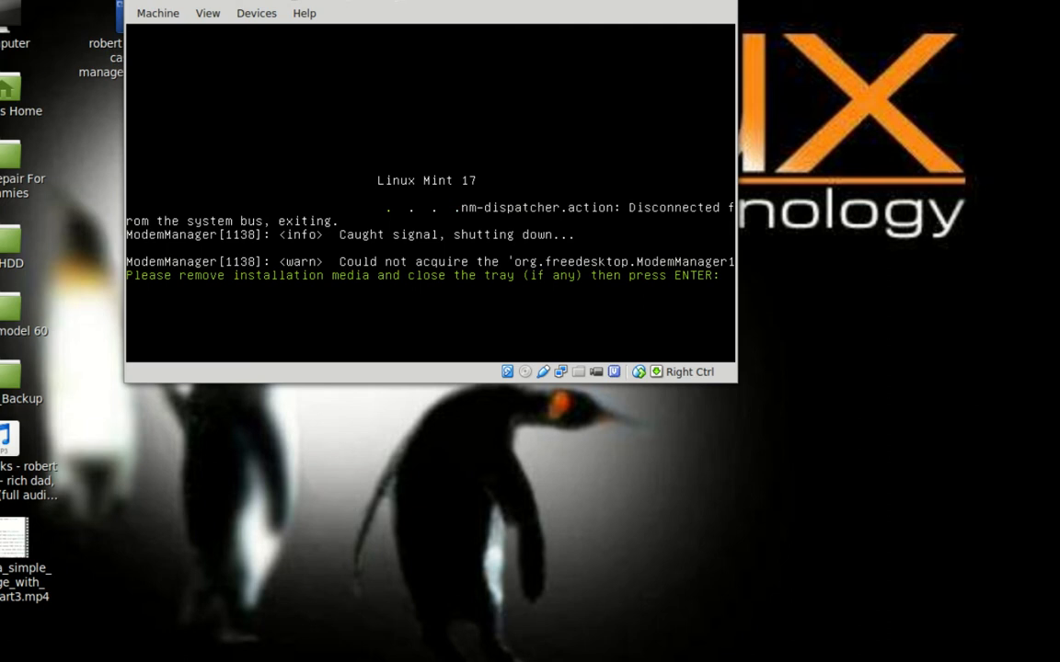
Step: Confirm the remove-media prompt so the VM reboots to the Mint login screen
key("Return")
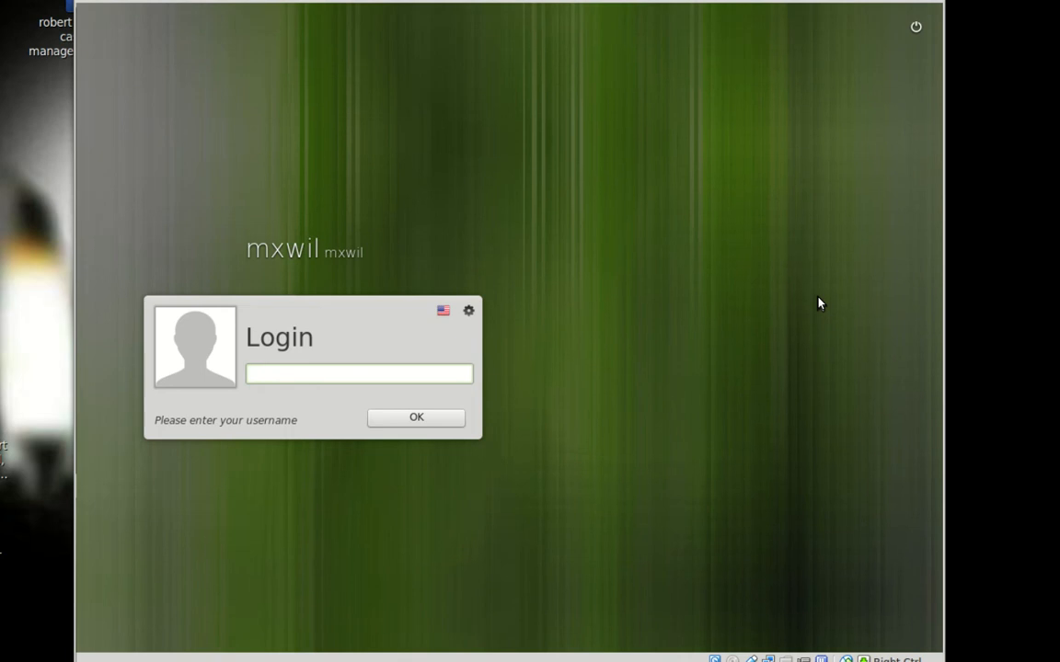
Step: Log in to the Mint desktop with the new account's username and password
type("mxwil")
key("Return")
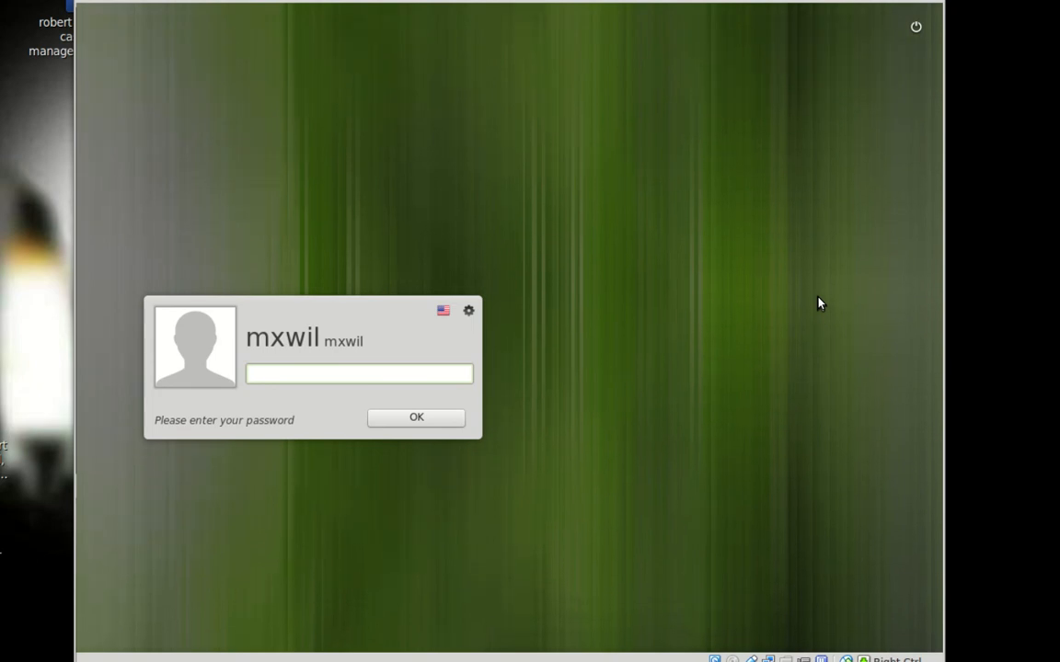
type("****")
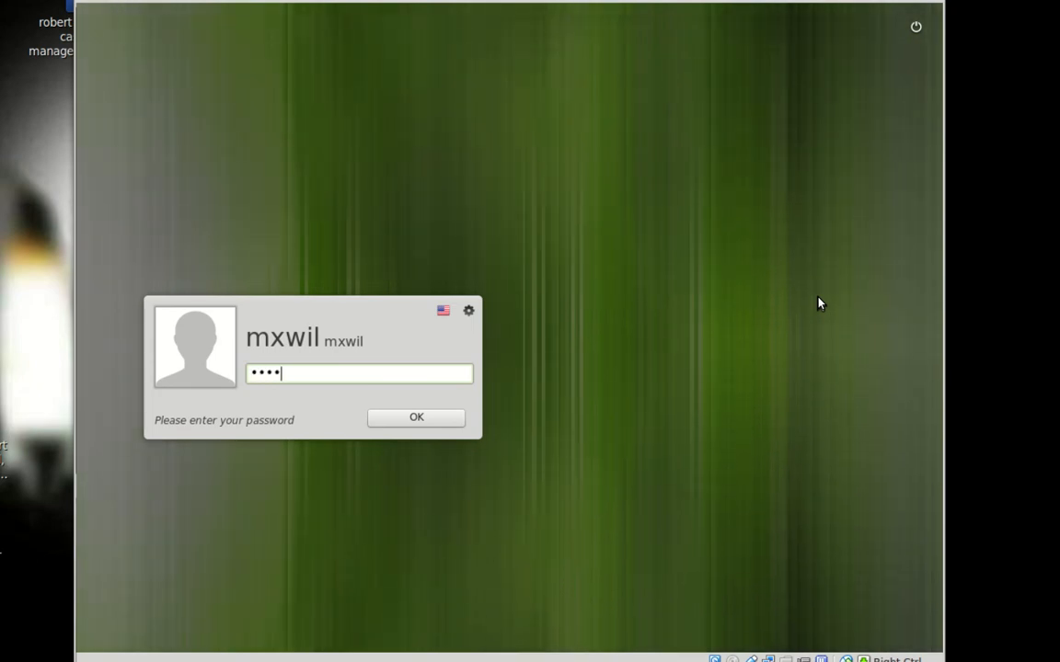
type("****")
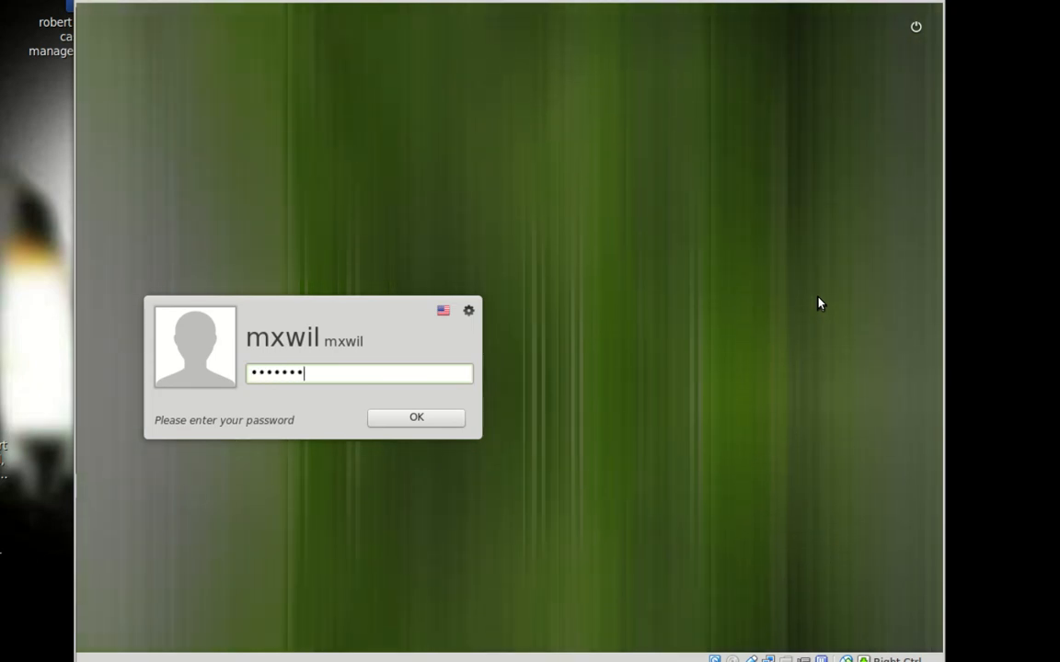
key("Return")
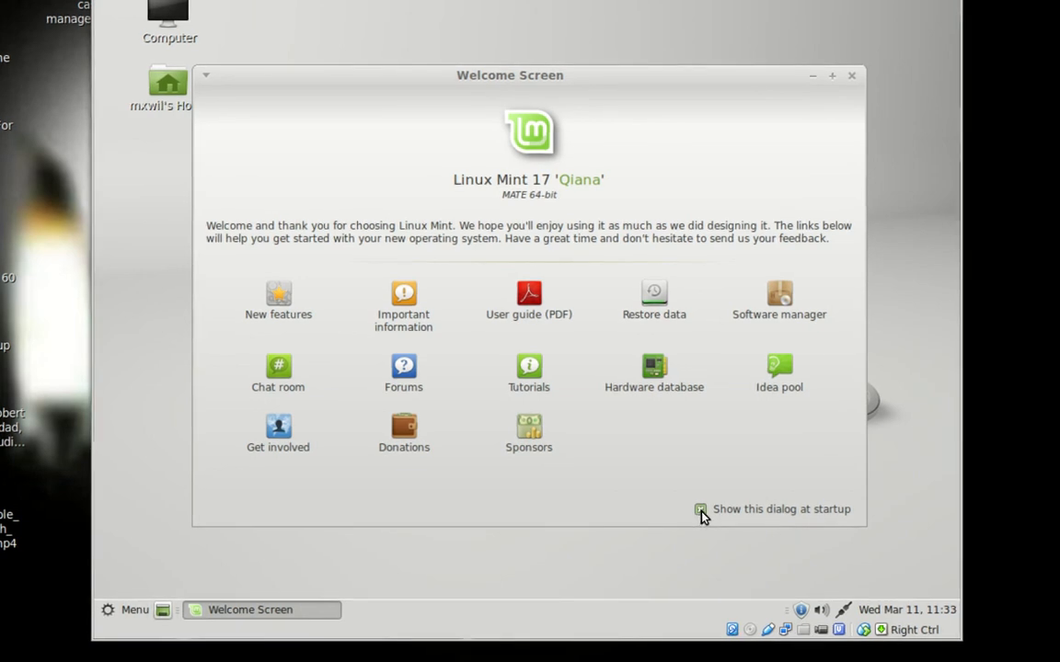
Step: Turn off 'Show this dialog at startup' and close the Welcome Screen
left_click(700, 511)
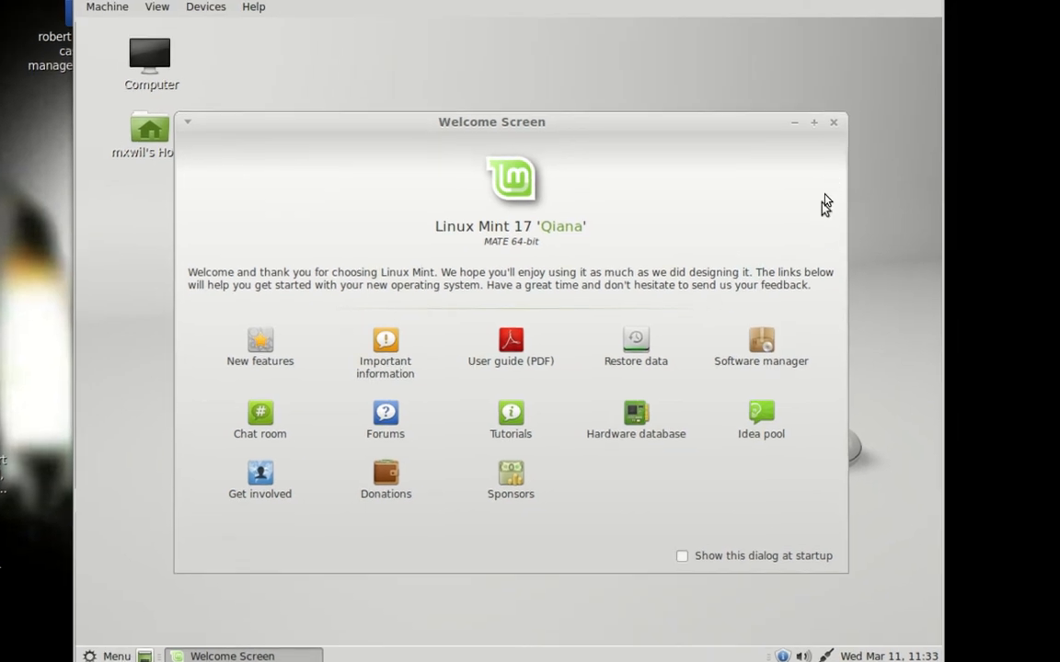
left_click(833, 131)
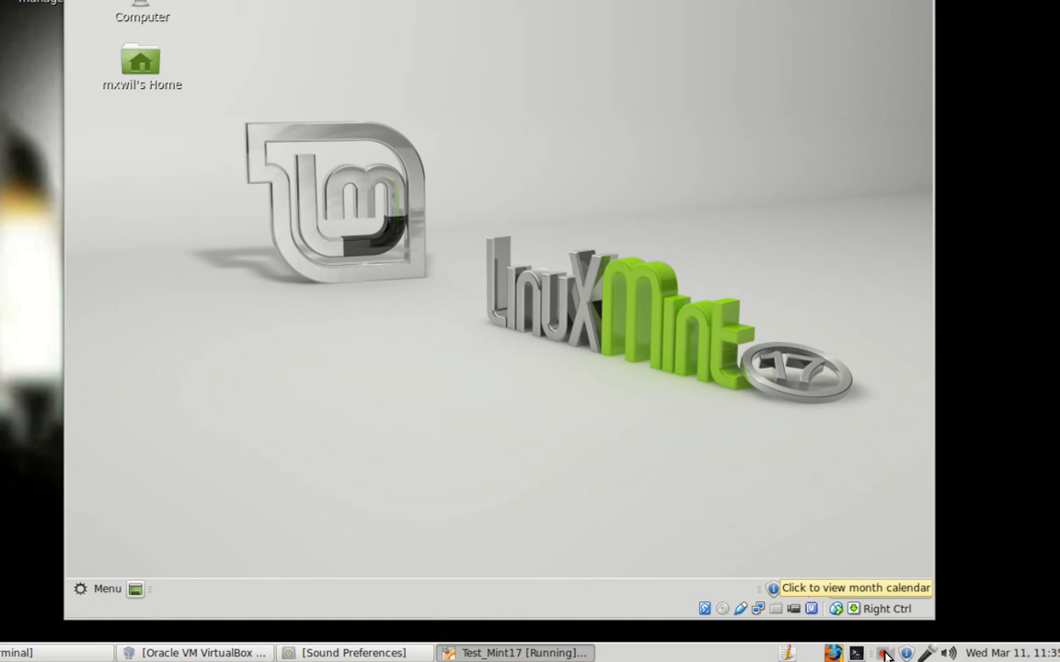
left_click(884, 653)
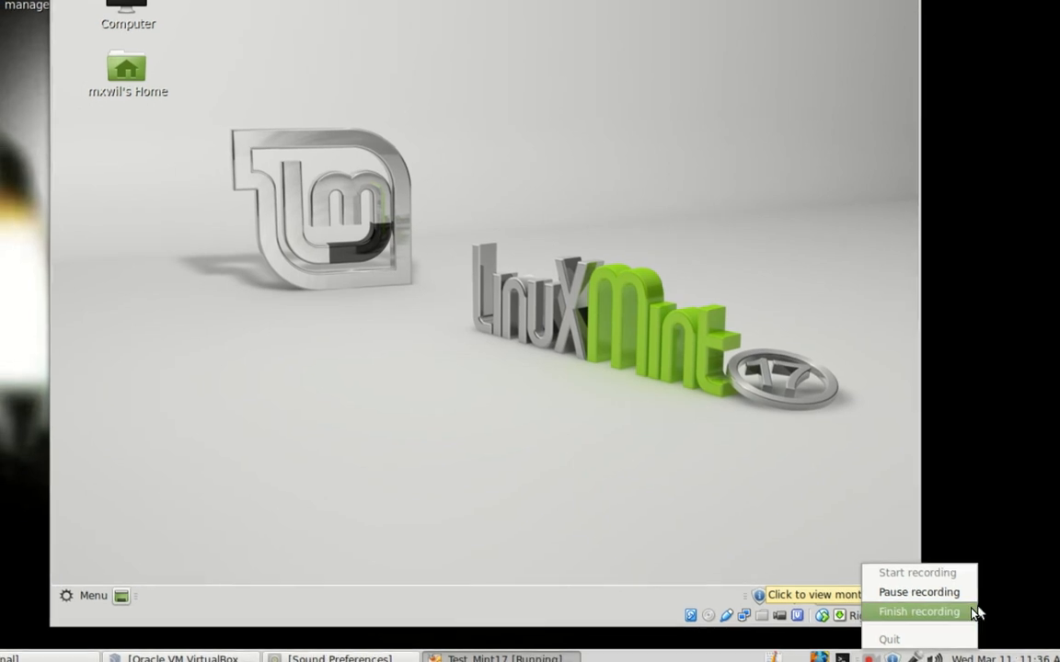